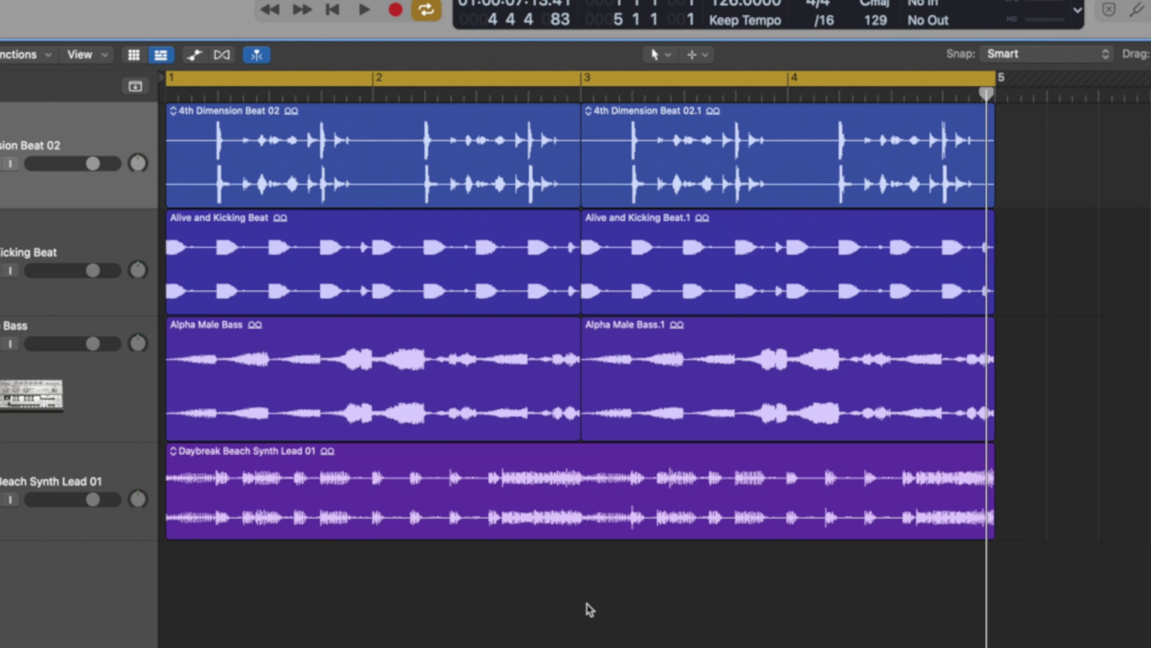
Step: Play the four-track loop and stop it to audition the arrangement
key("space")
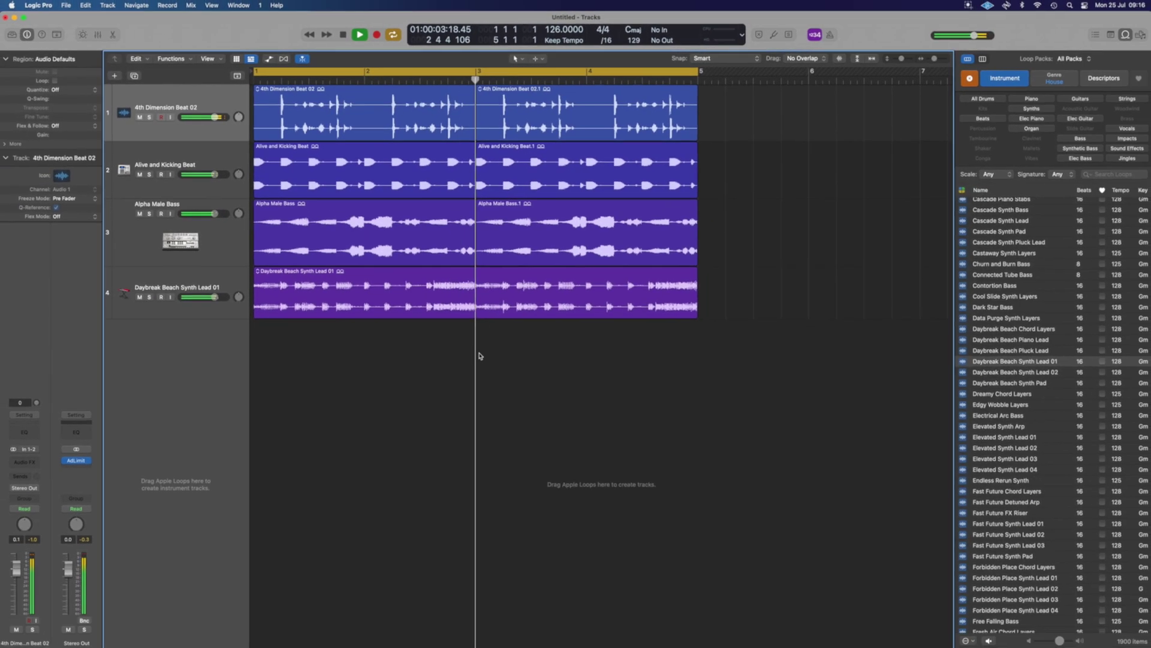
key("space")
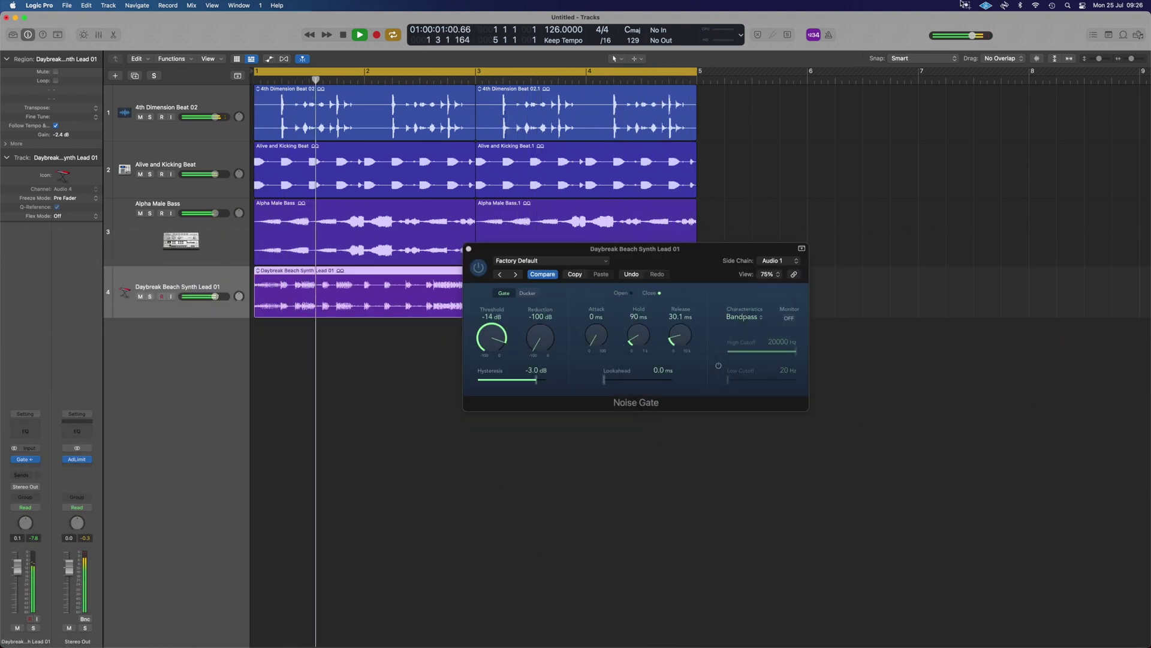
key("space")
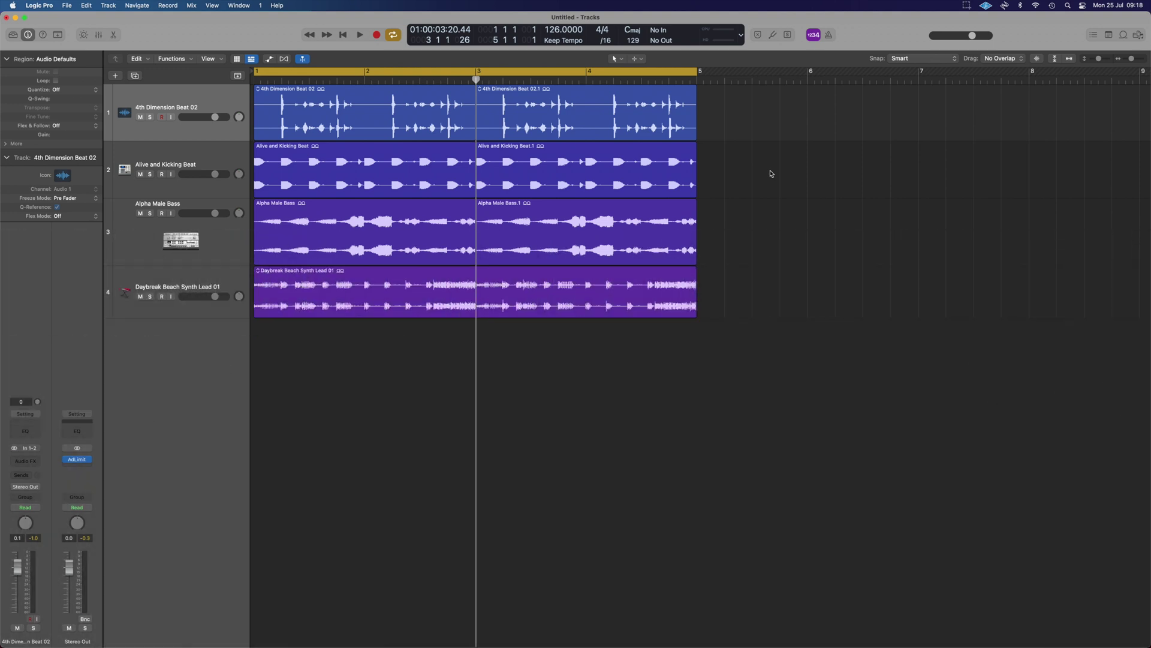
Step: Select the Alive and Kicking Beat and Alpha Male Bass regions, play the loop, and show the inspector
left_click(771, 174)
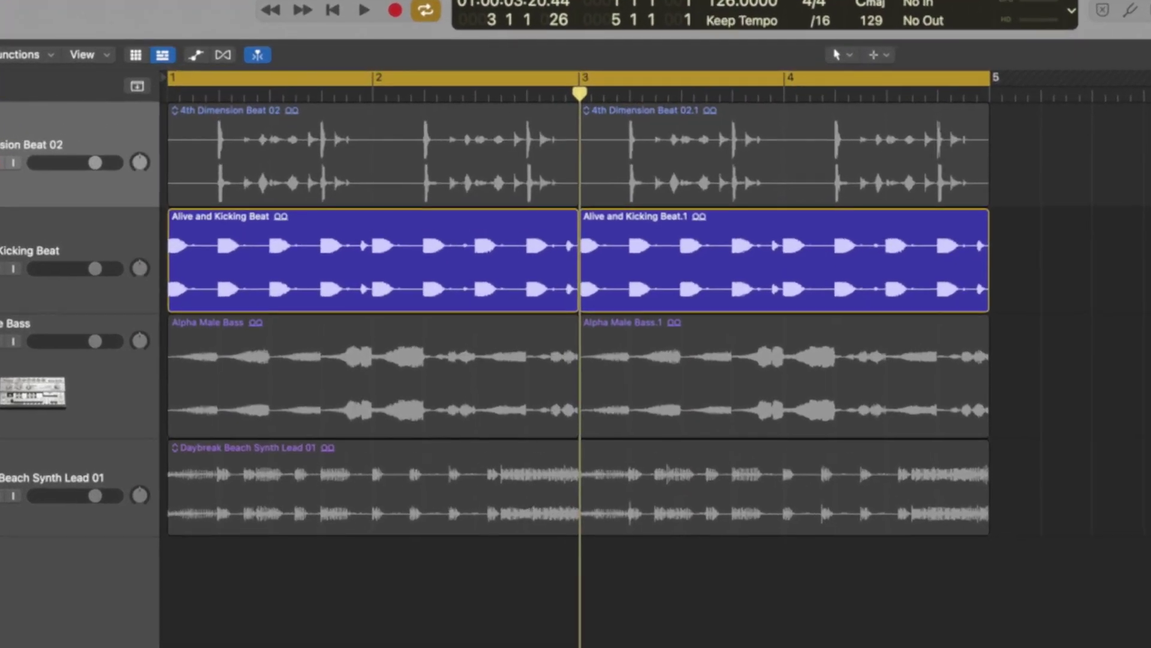
key("space")
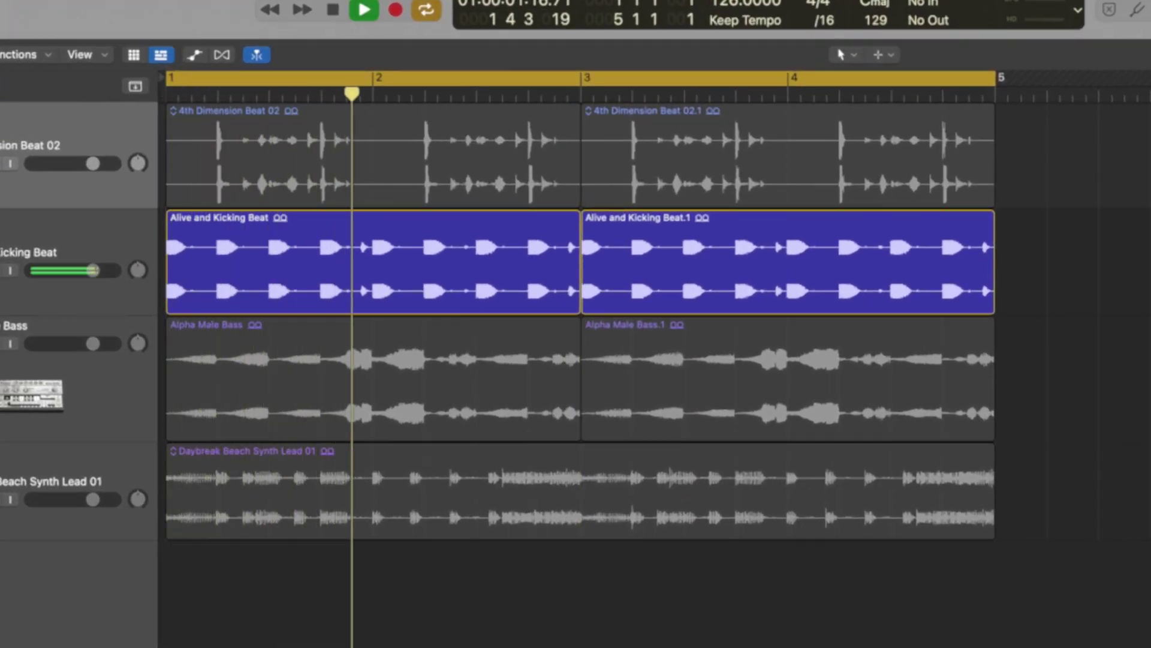
left_click(862, 435, "shift")
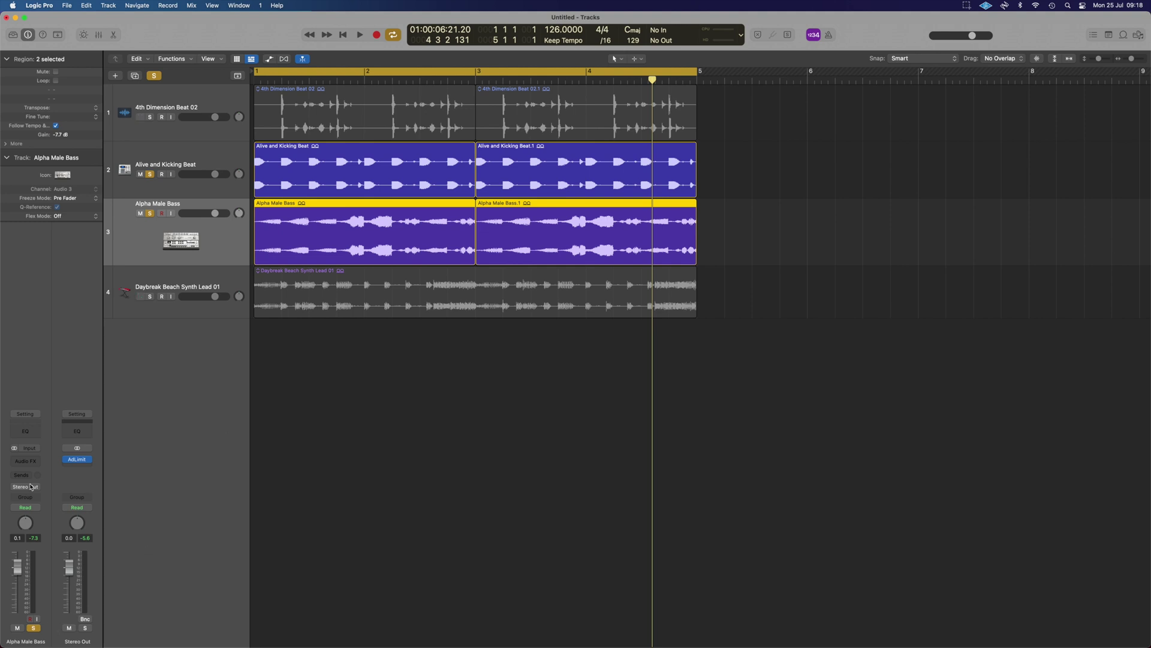
key("i")
key("i")
key("x")
key("x")
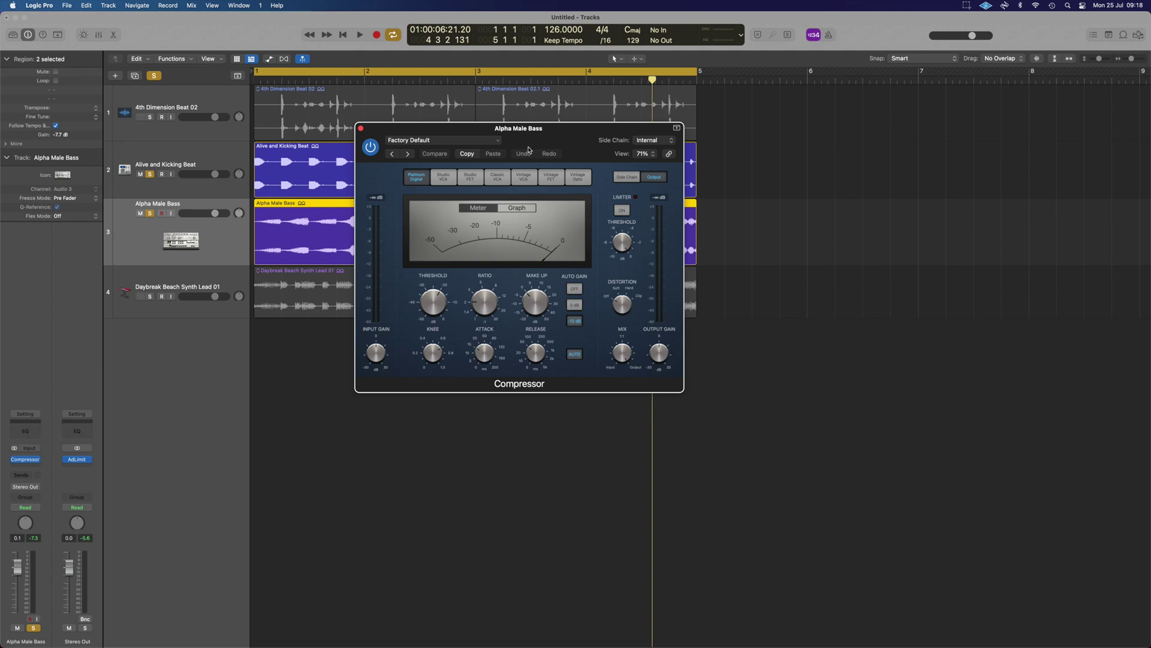
Step: Move the Compressor window over the tracks and hide its header settings
left_click_drag(534, 133, 621, 195)
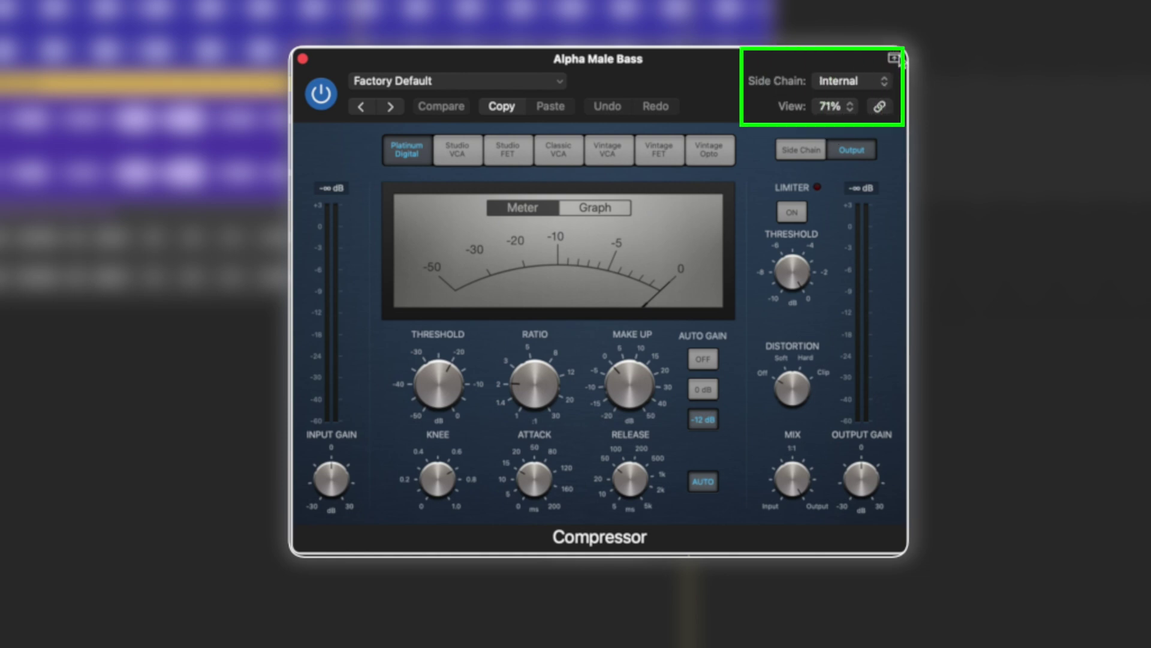
left_click(894, 59)
Step: Set the bass Compressor's side chain to Alive and Kicking Beat (Audio 2) and play the loop
left_click(894, 59)
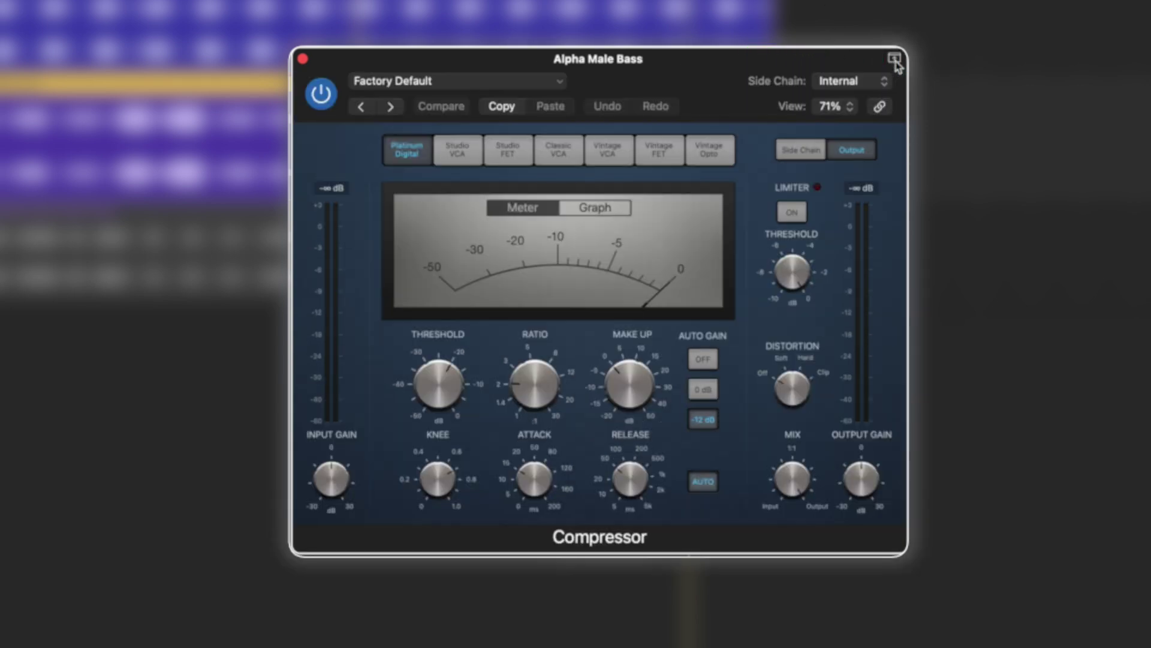
left_click(895, 59)
left_click(894, 59)
left_click(852, 81)
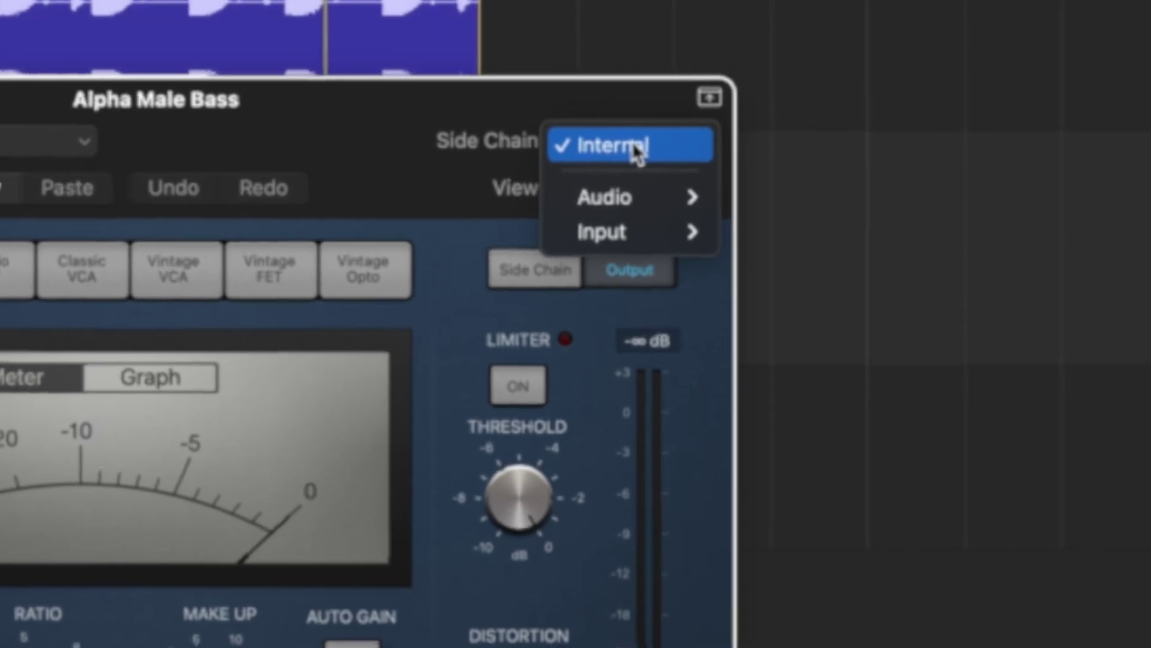
mouse_move(601, 207)
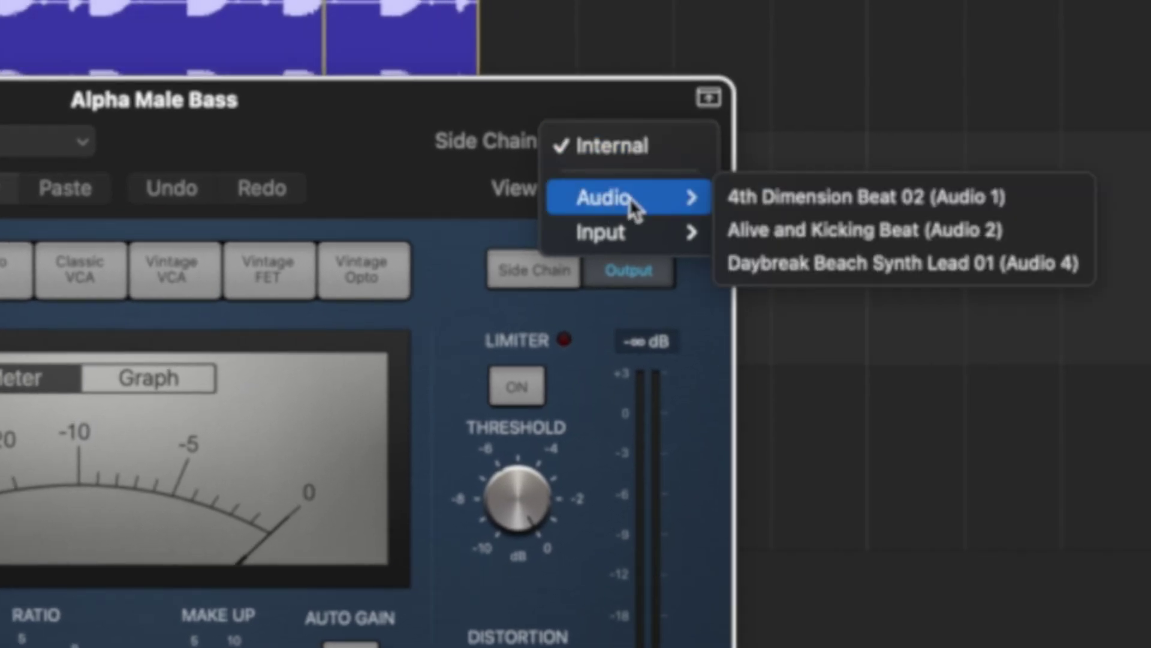
left_click(812, 236)
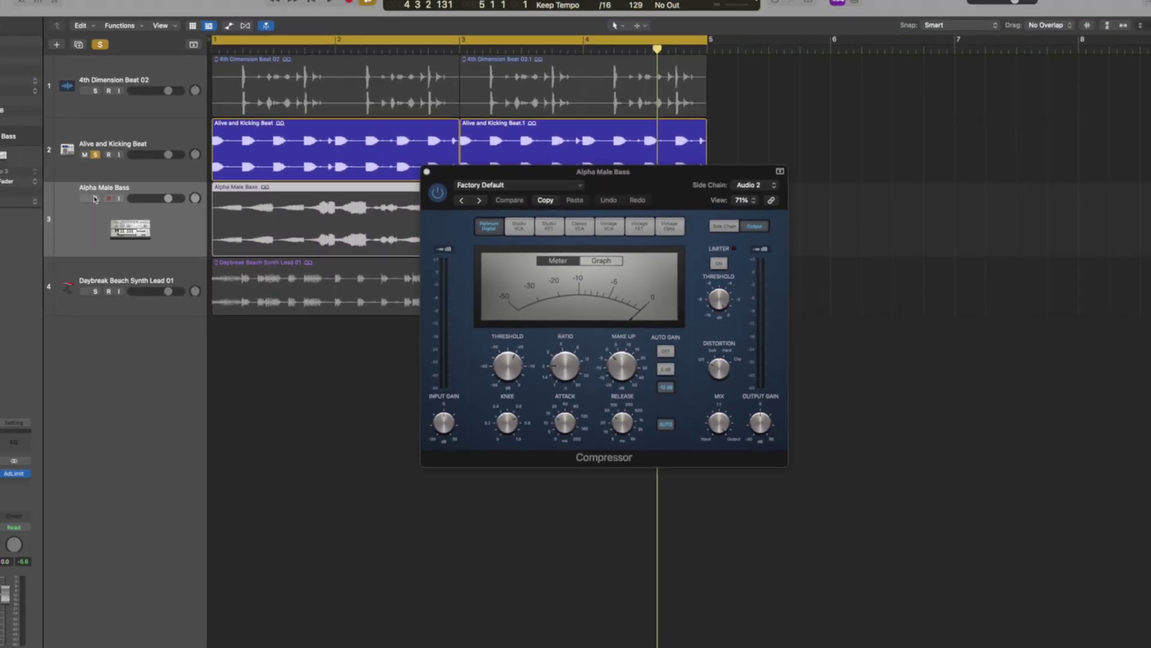
key("space")
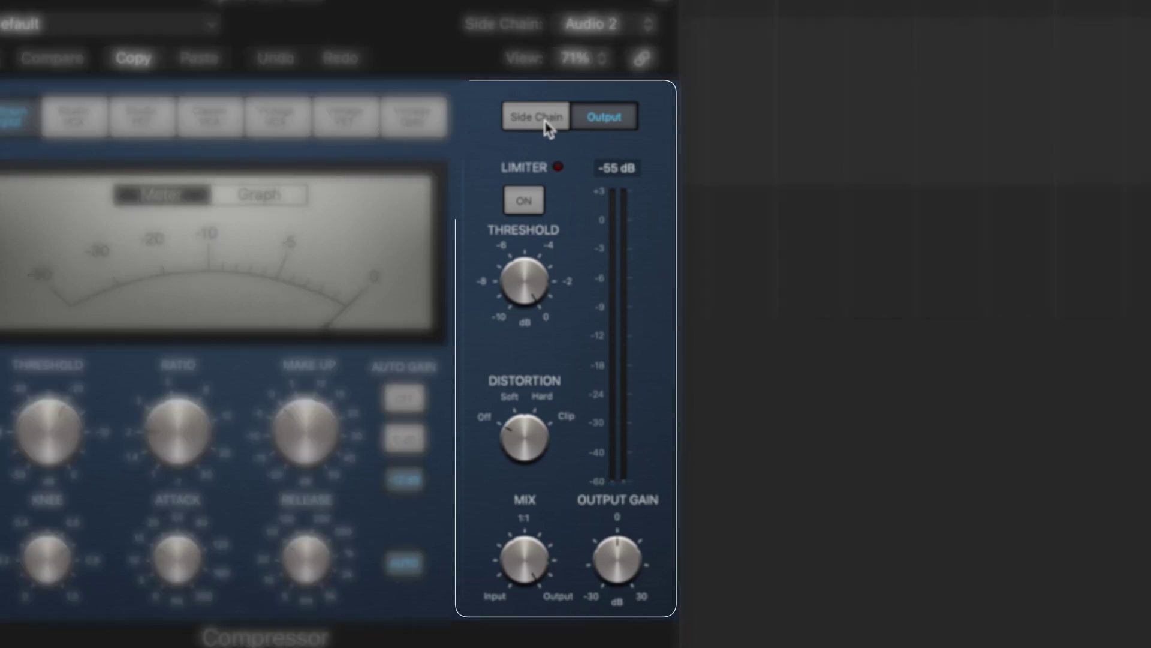
left_click(547, 127)
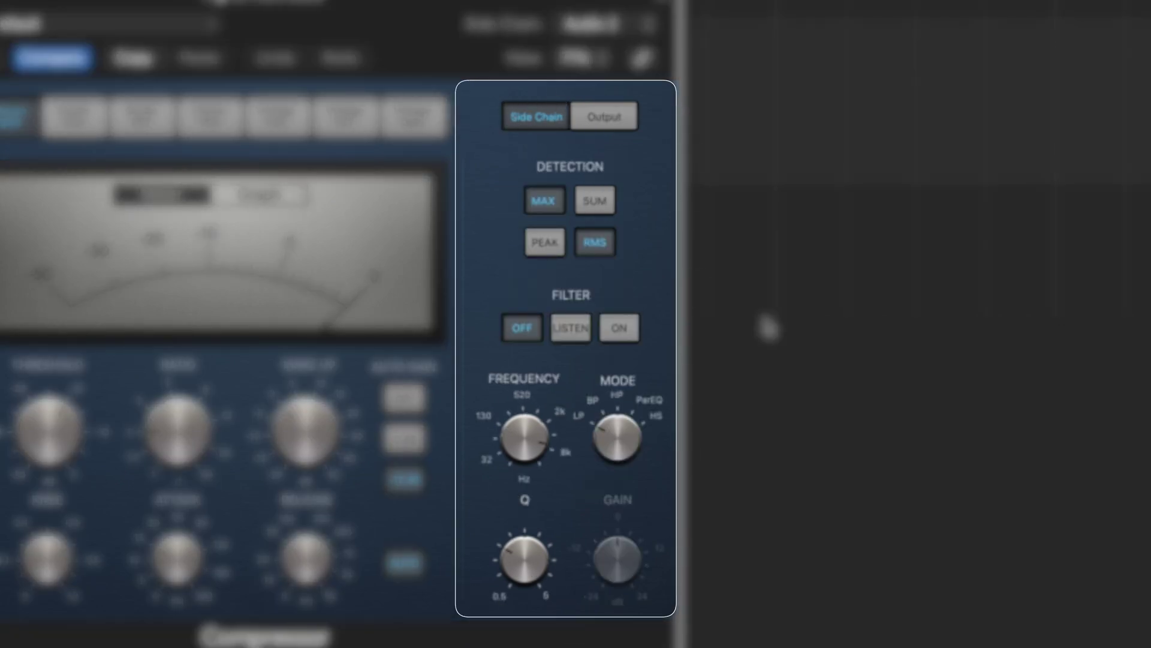
Step: Switch side-chain detection to PEAK and put the filter in LISTEN mode, keeping low-pass
left_click(546, 252)
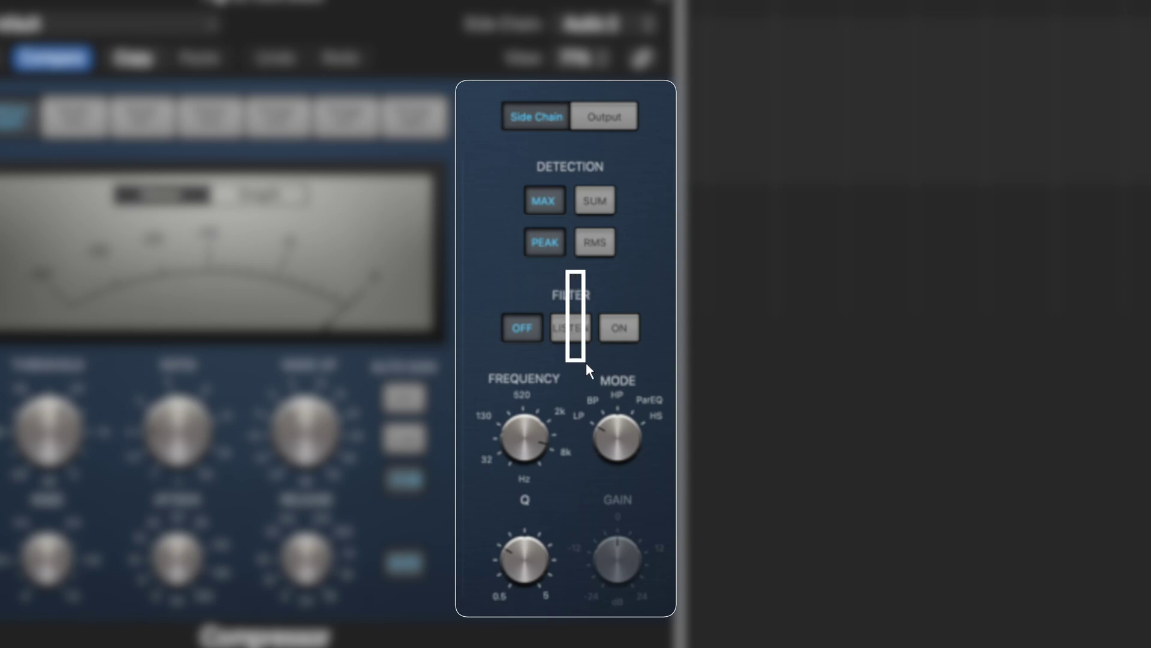
left_click(582, 335)
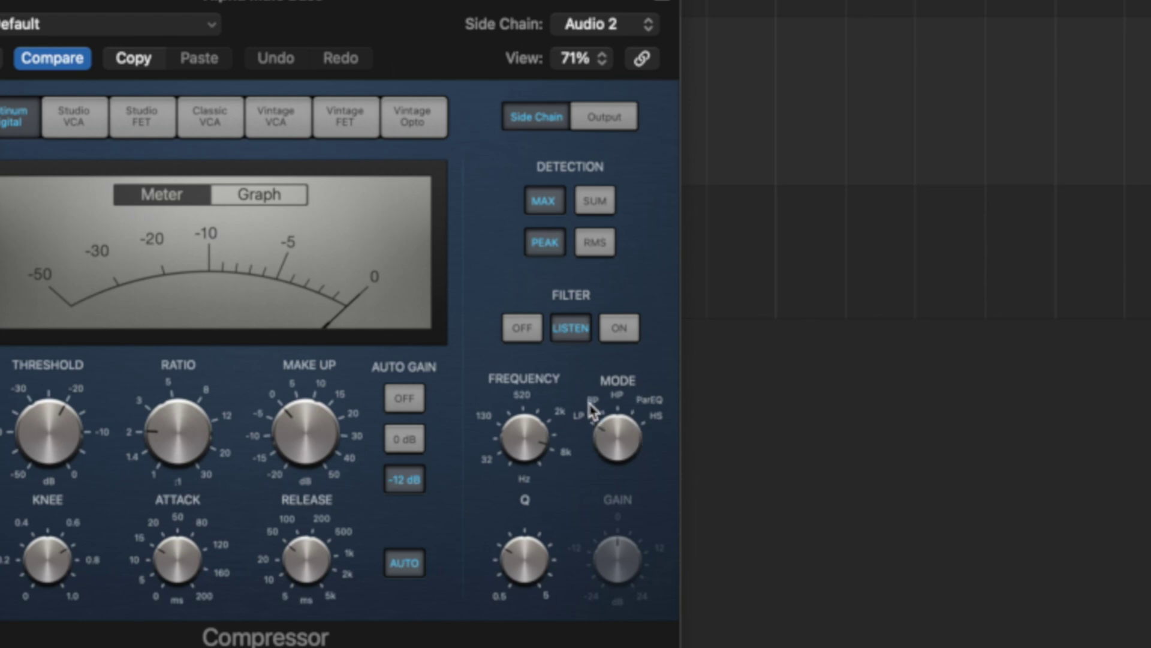
mouse_move(616, 447)
left_mouse_down()
mouse_move(629, 327)
mouse_move(624, 431)
left_mouse_up()
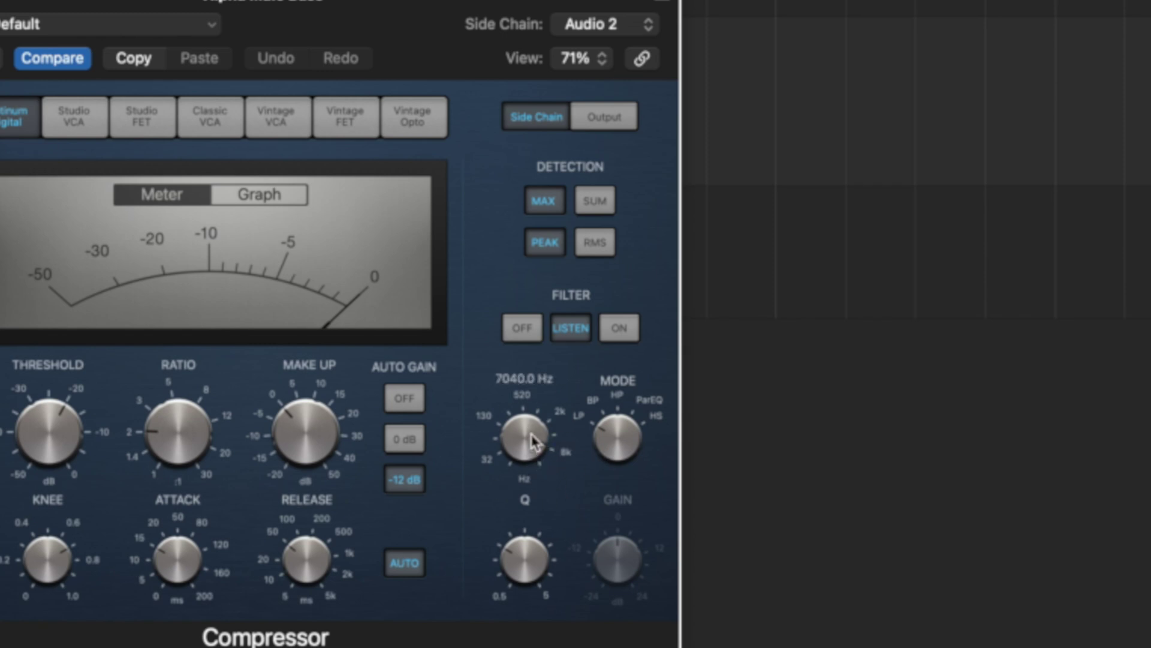
Step: Drop the side-chain LP filter frequency to its minimum, then settle it at about 41 Hz
left_click_drag(537, 435, 494, 484)
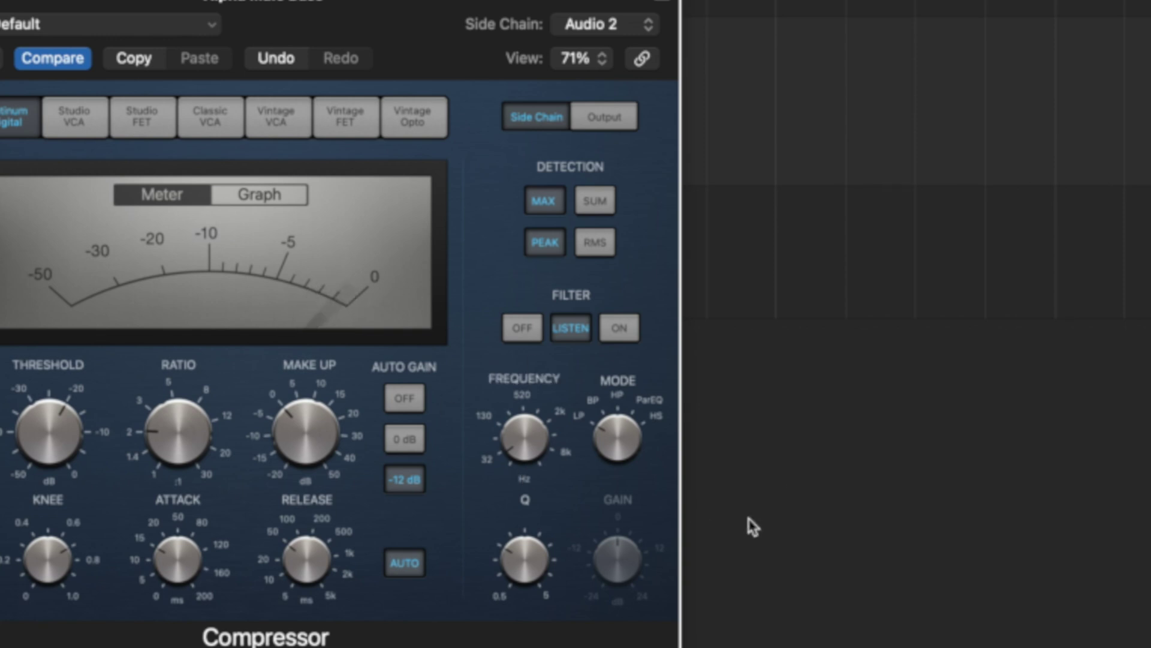
left_click_drag(527, 457, 530, 451)
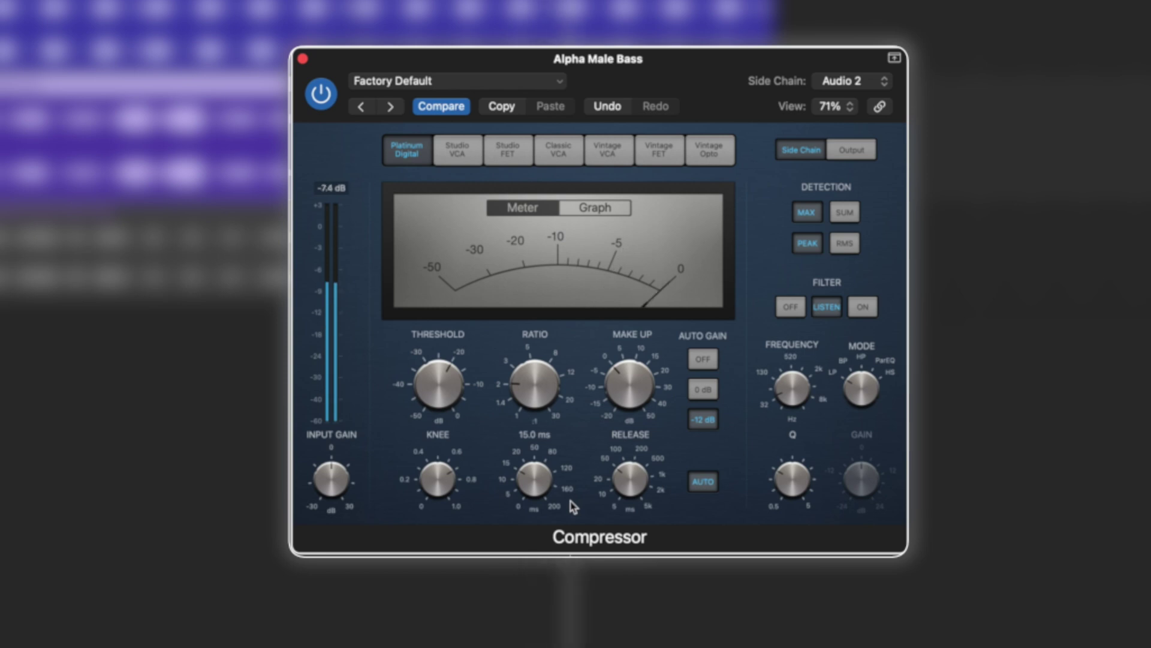
Step: Set attack to 0.5 ms, turn off auto release, and switch the side-chain filter ON
left_click_drag(527, 507, 524, 542)
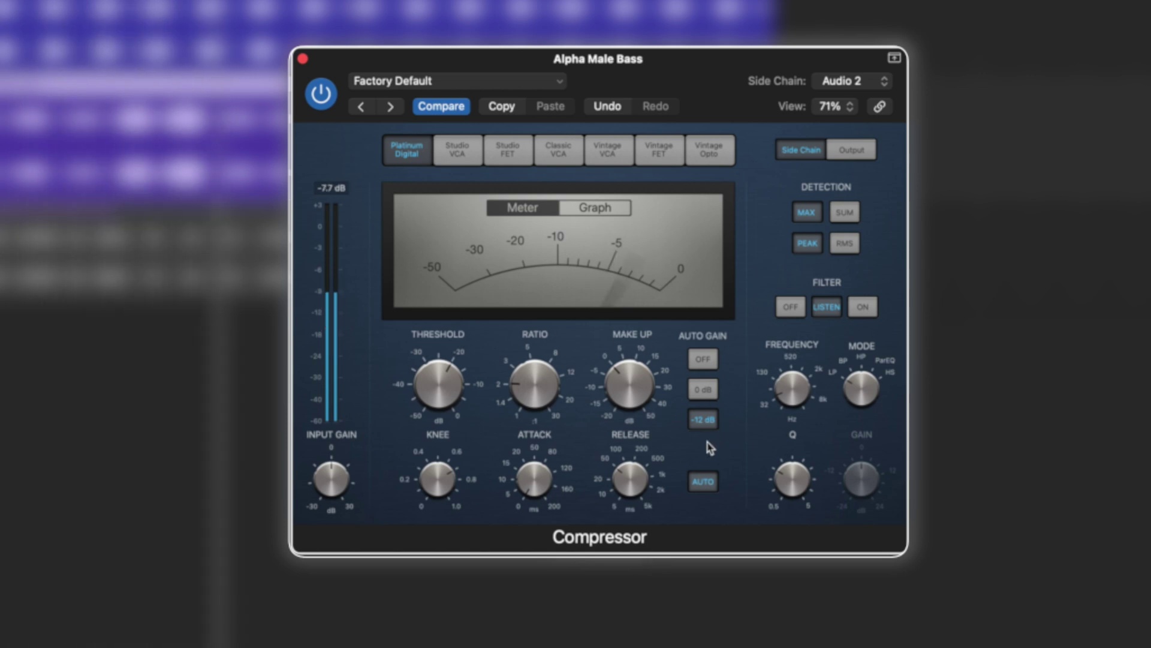
left_click(693, 483)
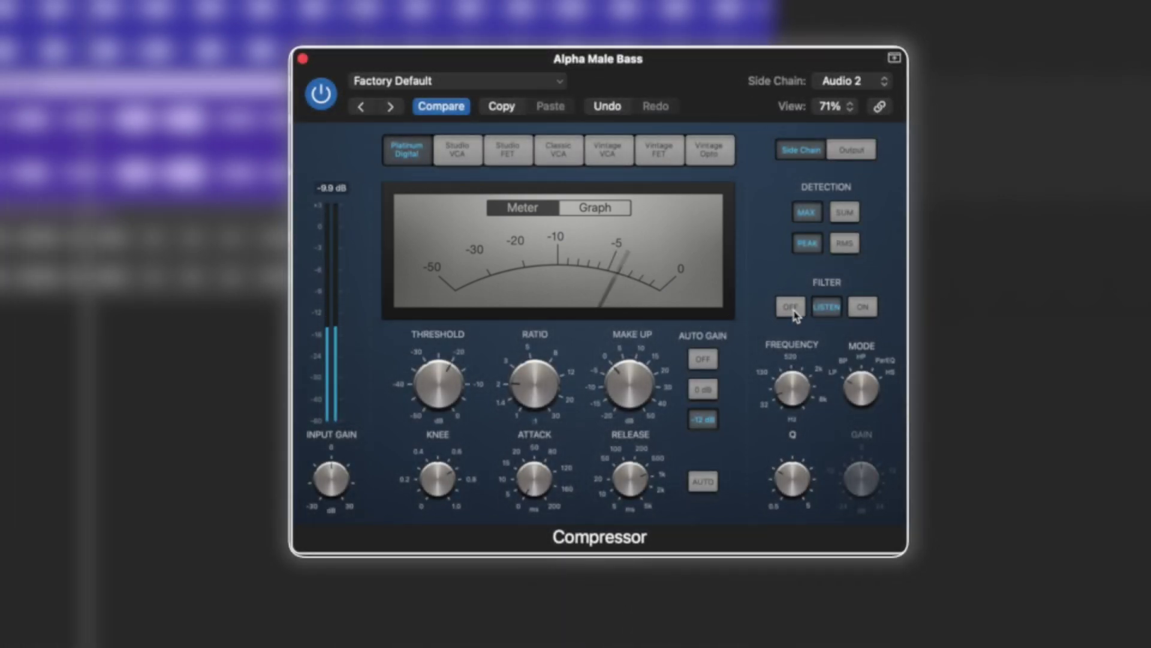
left_click(863, 308)
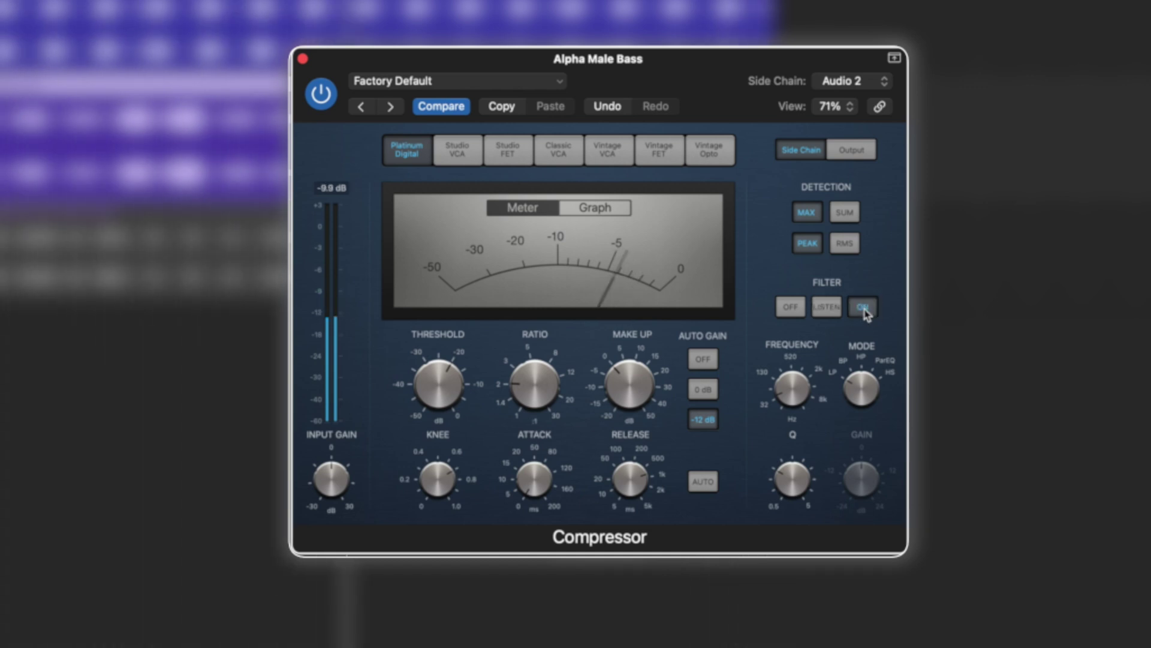
Step: Sweep the threshold down to about -43.5 dB, back up to -3.0 dB, and turn off Auto Gain
mouse_move(437, 402)
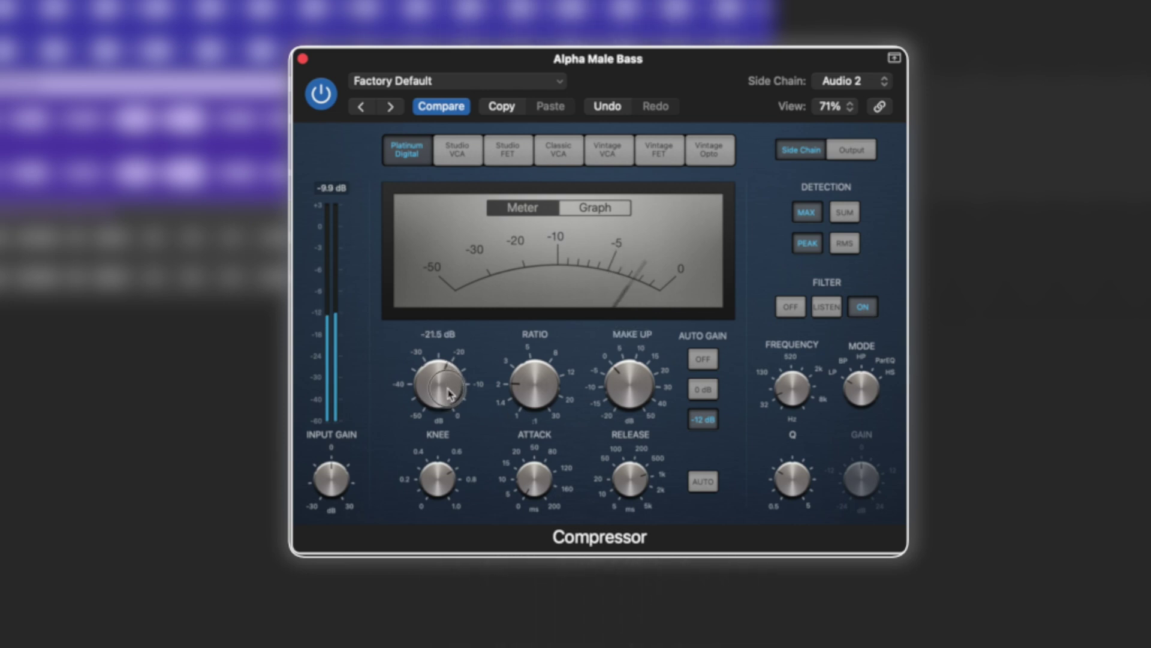
left_click_drag(449, 394, 453, 487)
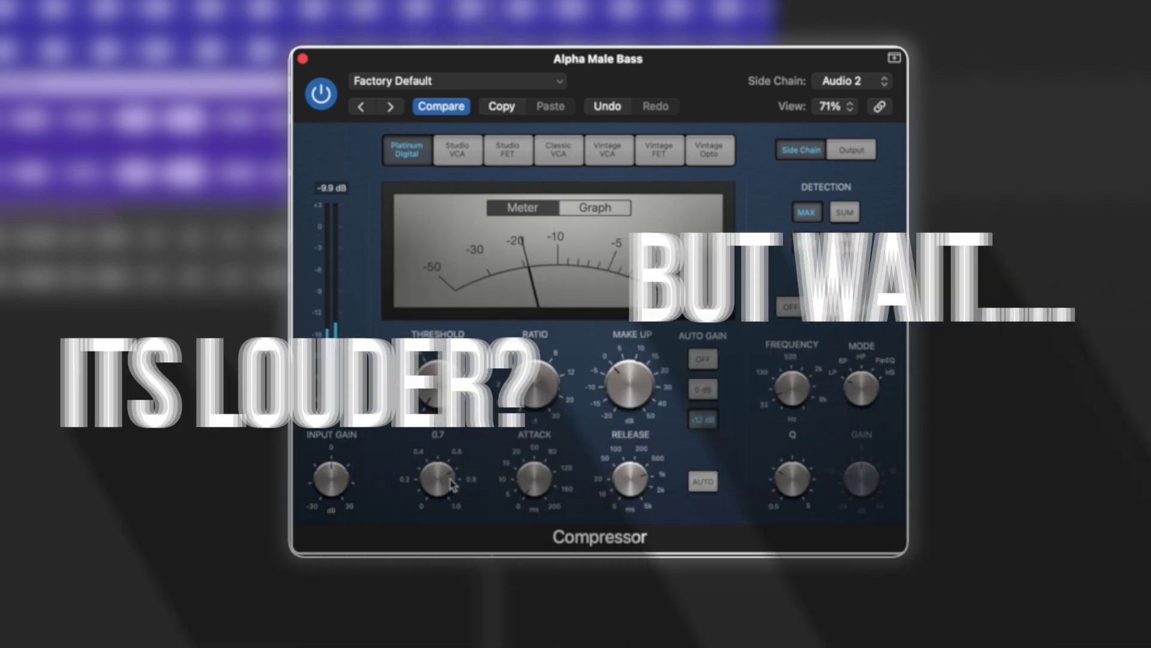
mouse_move(453, 485)
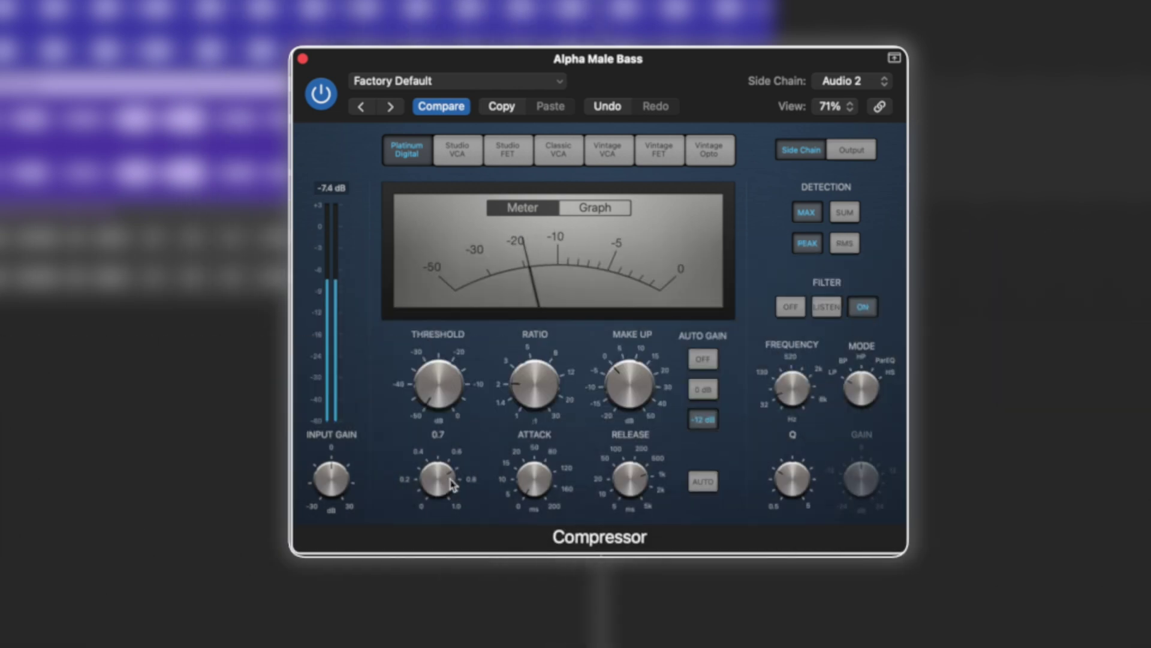
mouse_move(475, 398)
left_mouse_down()
mouse_move(455, 398)
mouse_move(472, 401)
left_mouse_up()
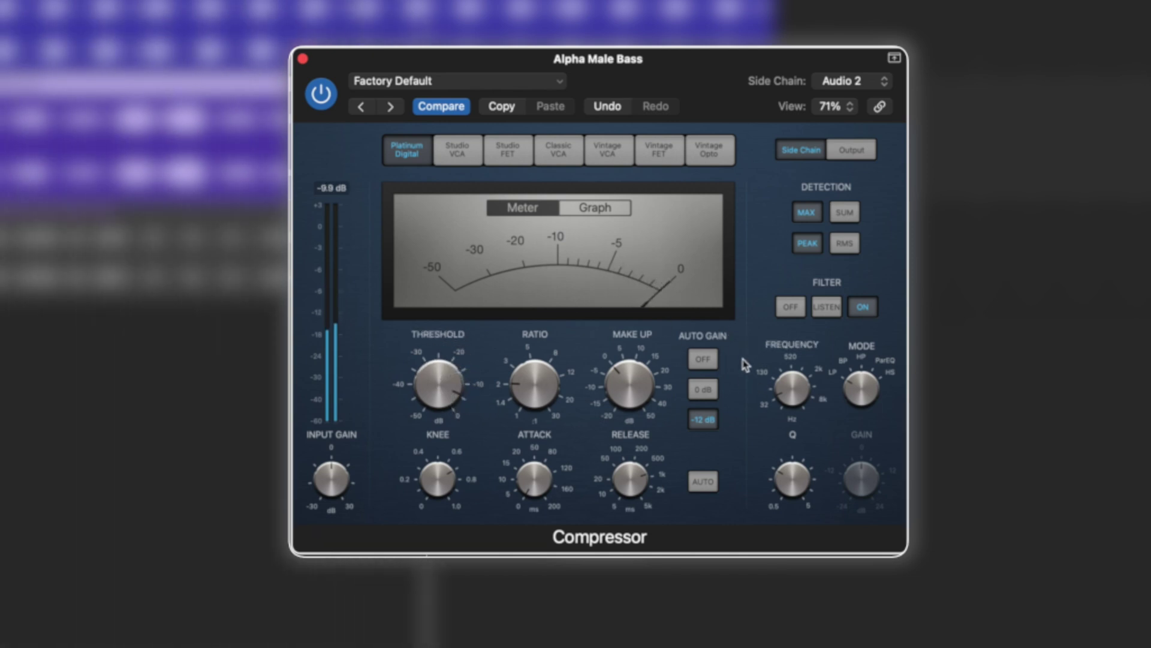
left_click(703, 359)
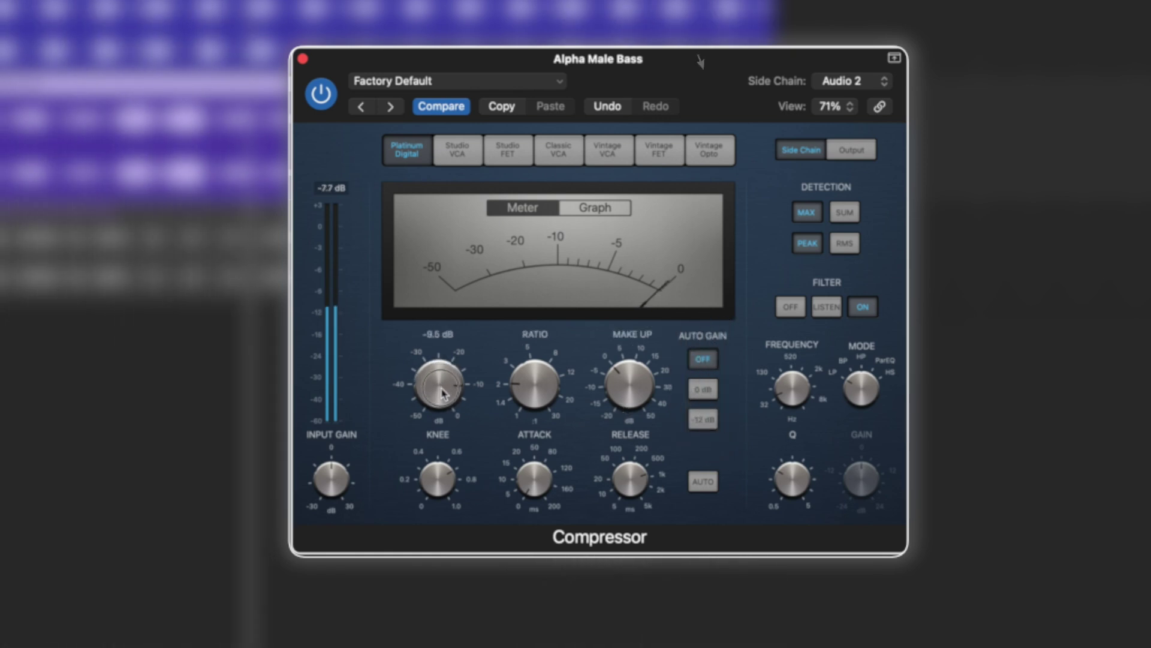
Step: Try thresholds of -19.5 and -40.5 dB, then set the release to 15.0 ms
left_click_drag(445, 387, 442, 432)
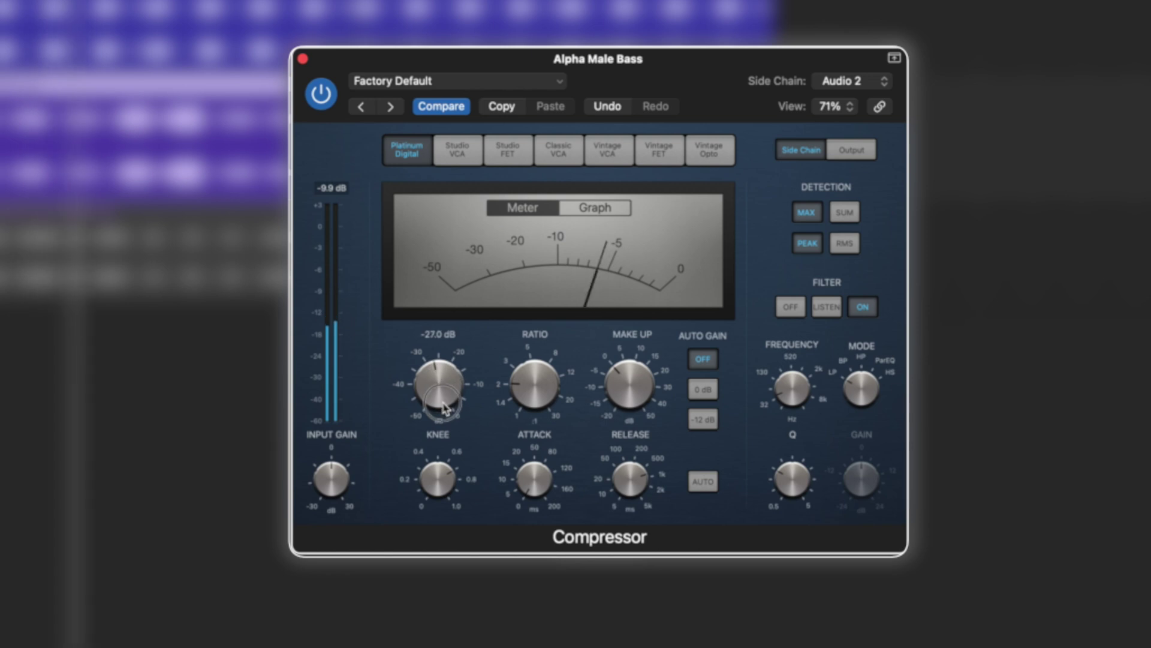
left_click_drag(441, 404, 445, 451)
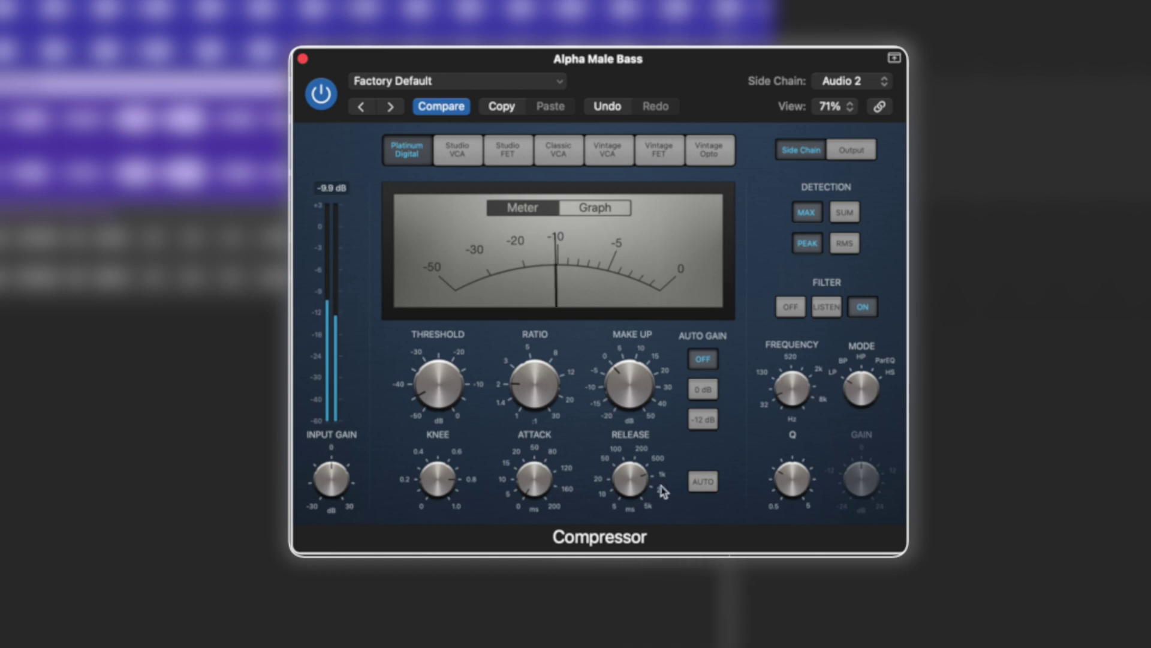
mouse_move(640, 480)
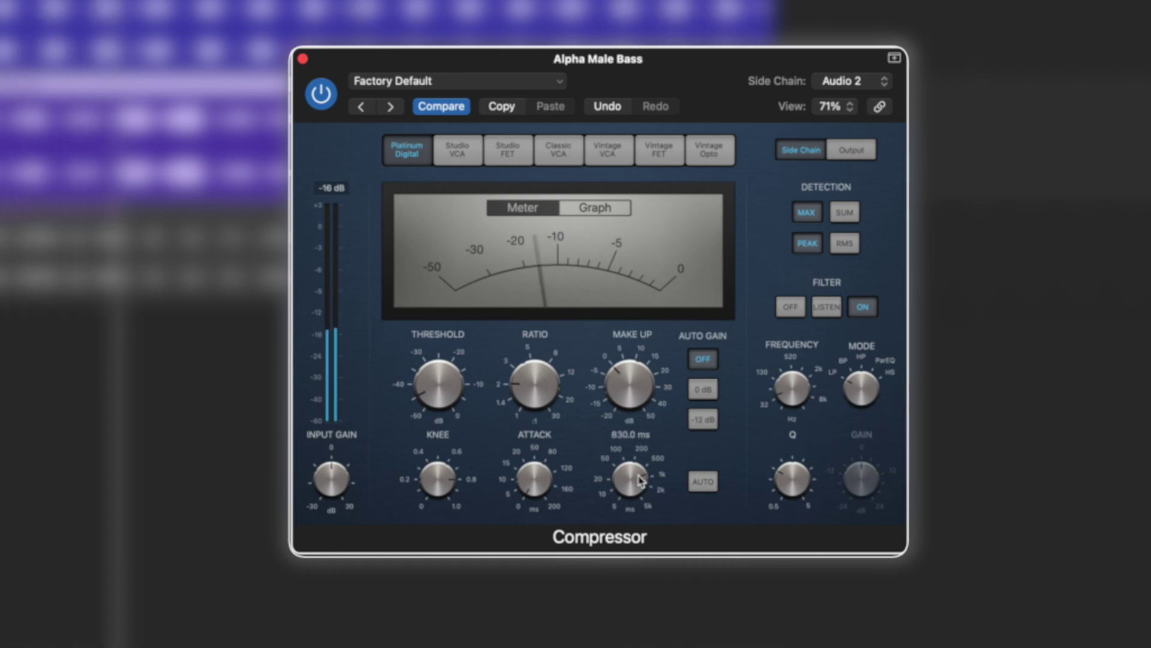
left_click(640, 480)
left_click_drag(641, 480, 635, 549)
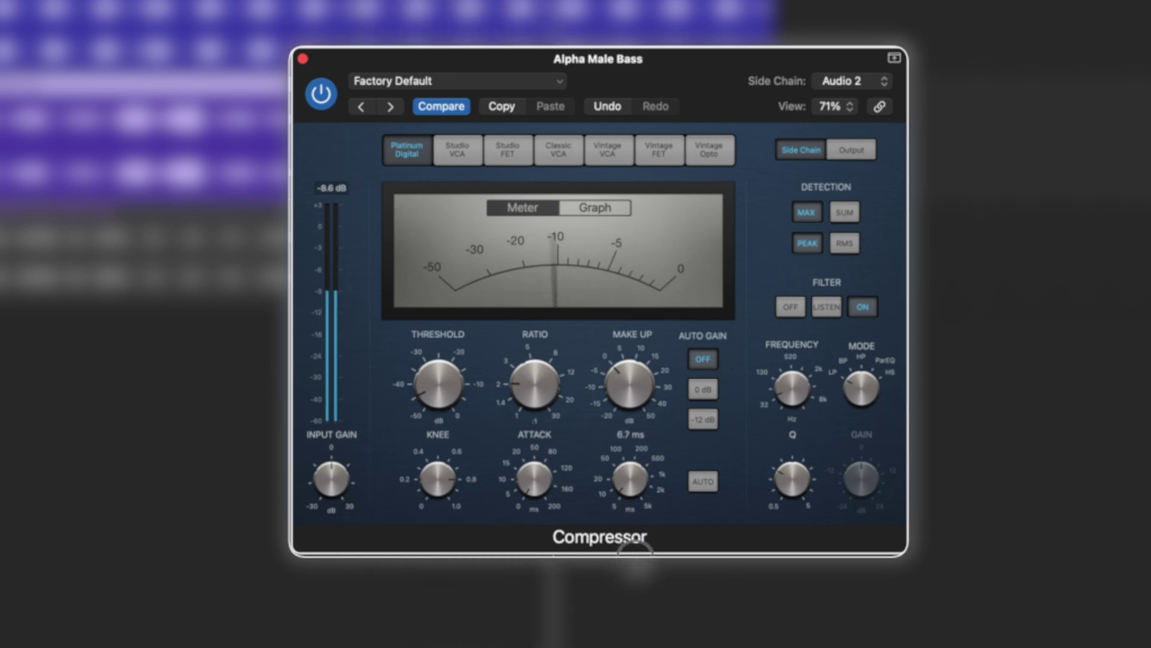
left_click_drag(635, 549, 629, 541)
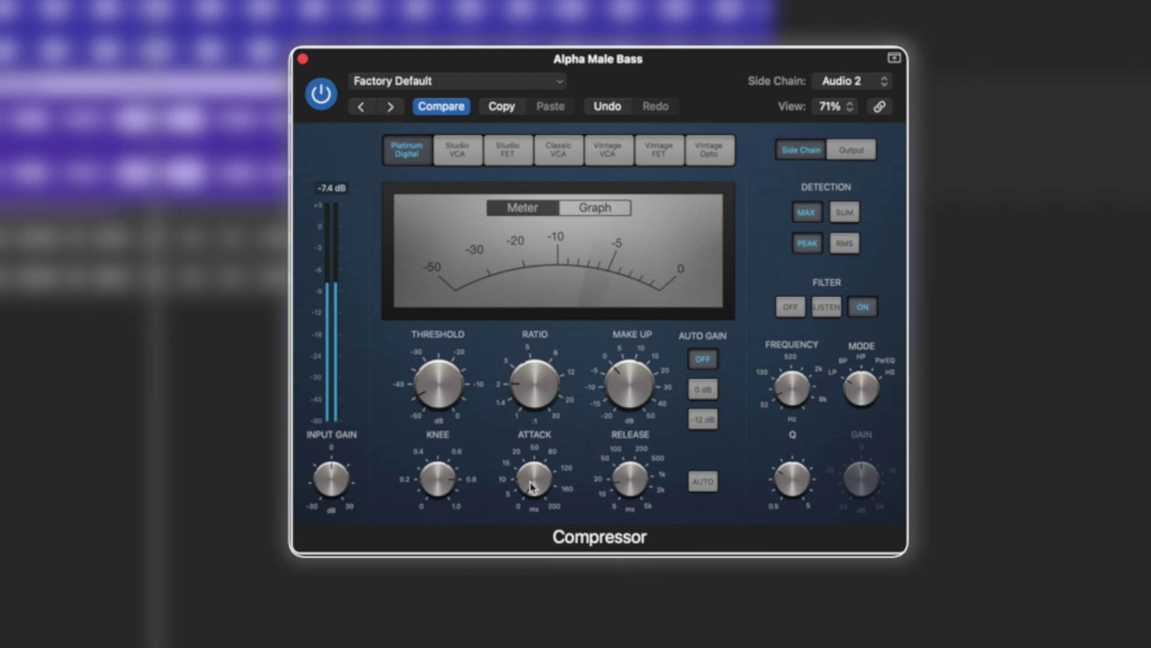
Step: Set the threshold to -39 dB and ratio to about 1.2:1, lengthen the attack slightly, and stop playback
mouse_move(433, 394)
left_click_drag(435, 395, 438, 359)
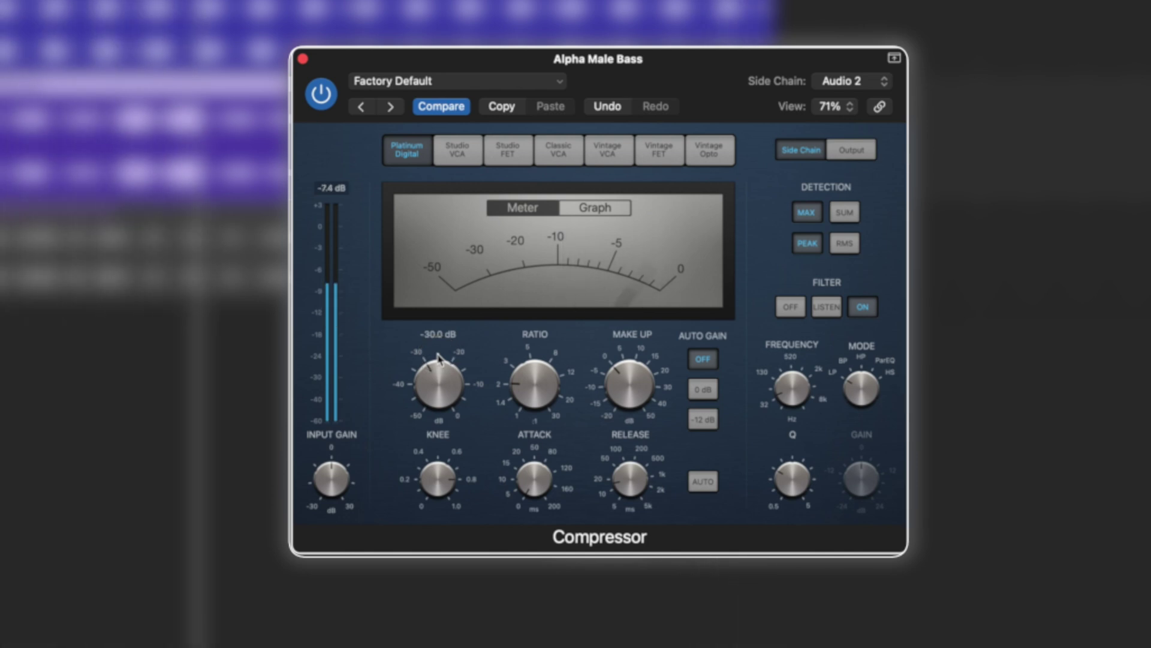
mouse_move(630, 396)
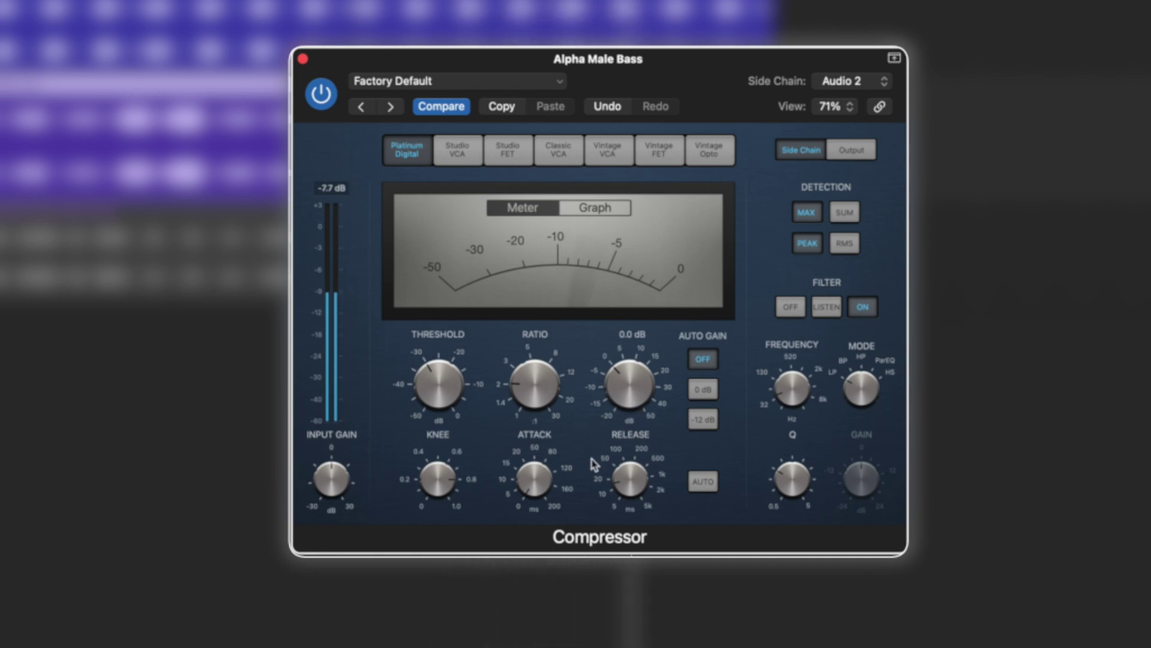
mouse_move(536, 407)
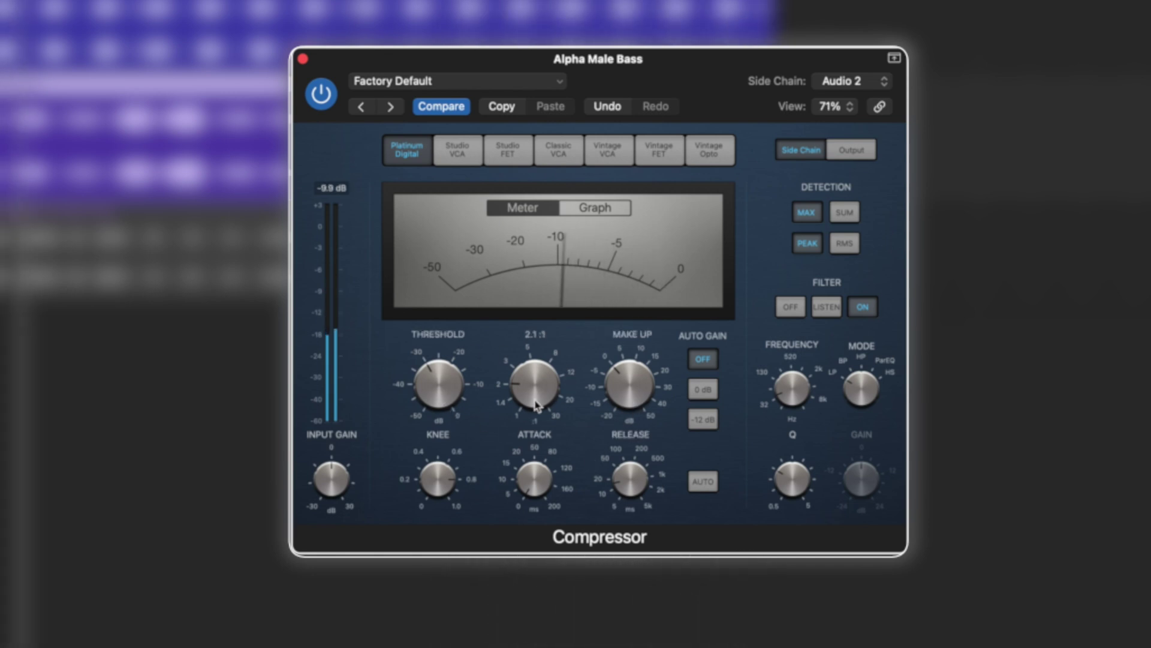
left_click_drag(537, 407, 536, 420)
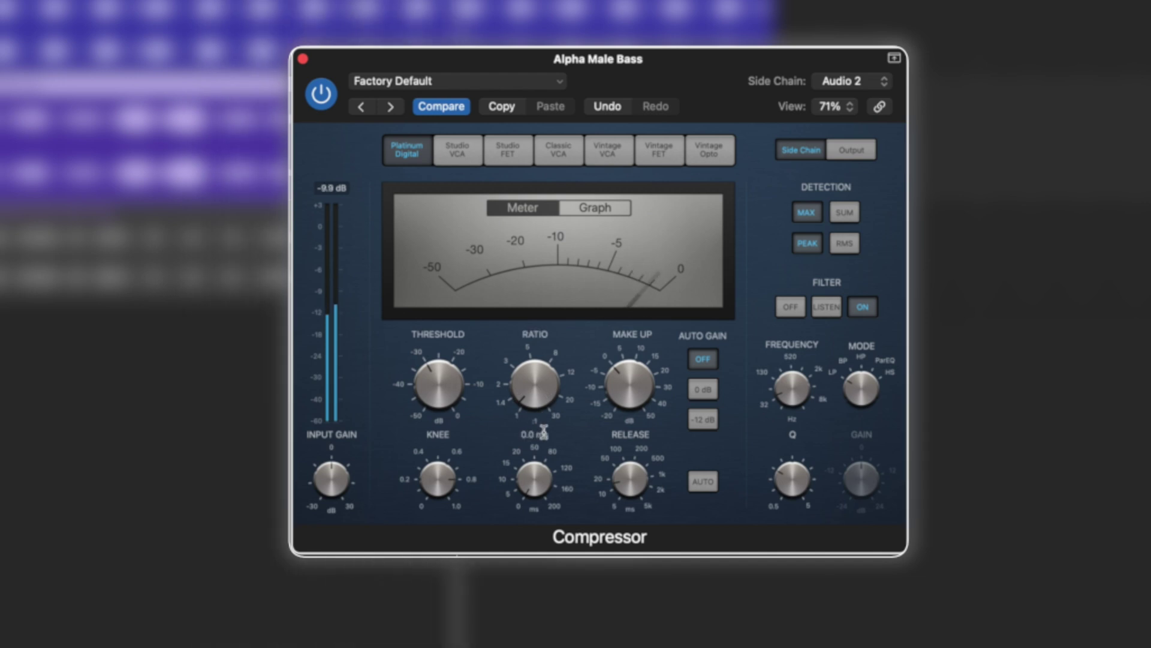
mouse_move(524, 401)
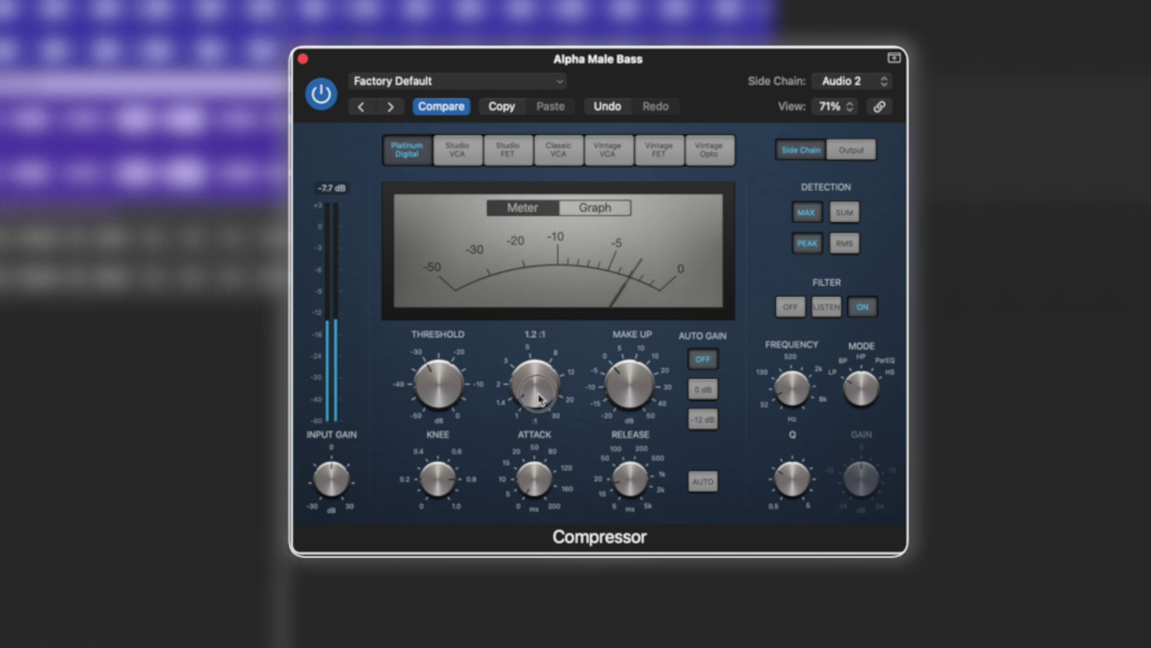
scroll(538, 397, "up", 1)
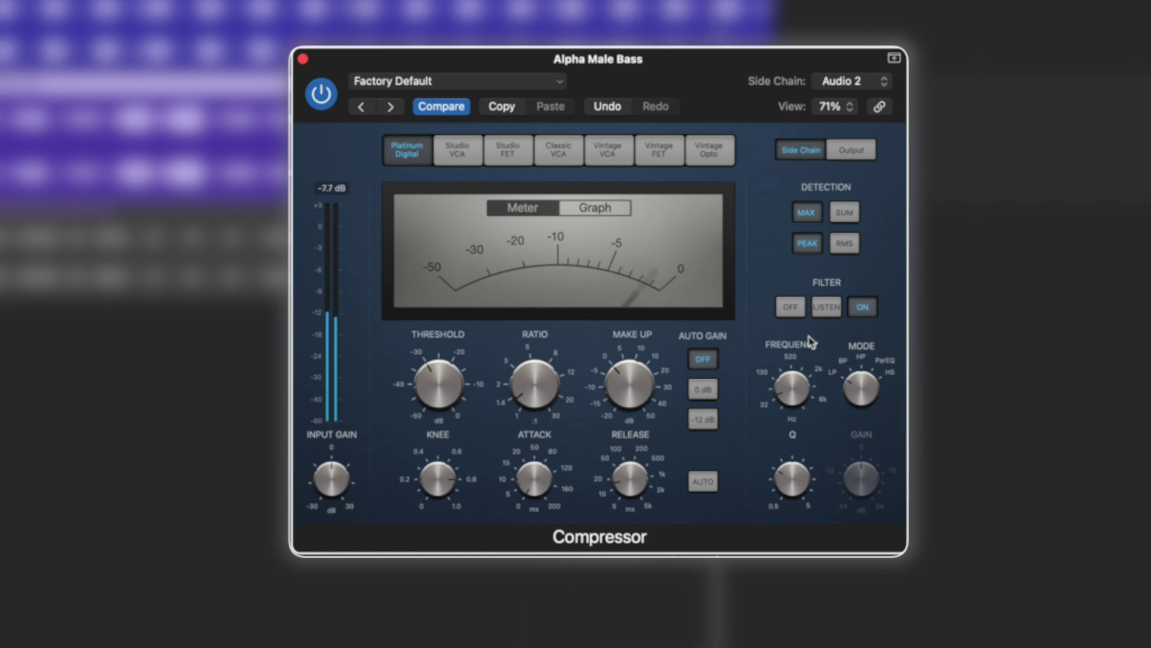
mouse_move(537, 492)
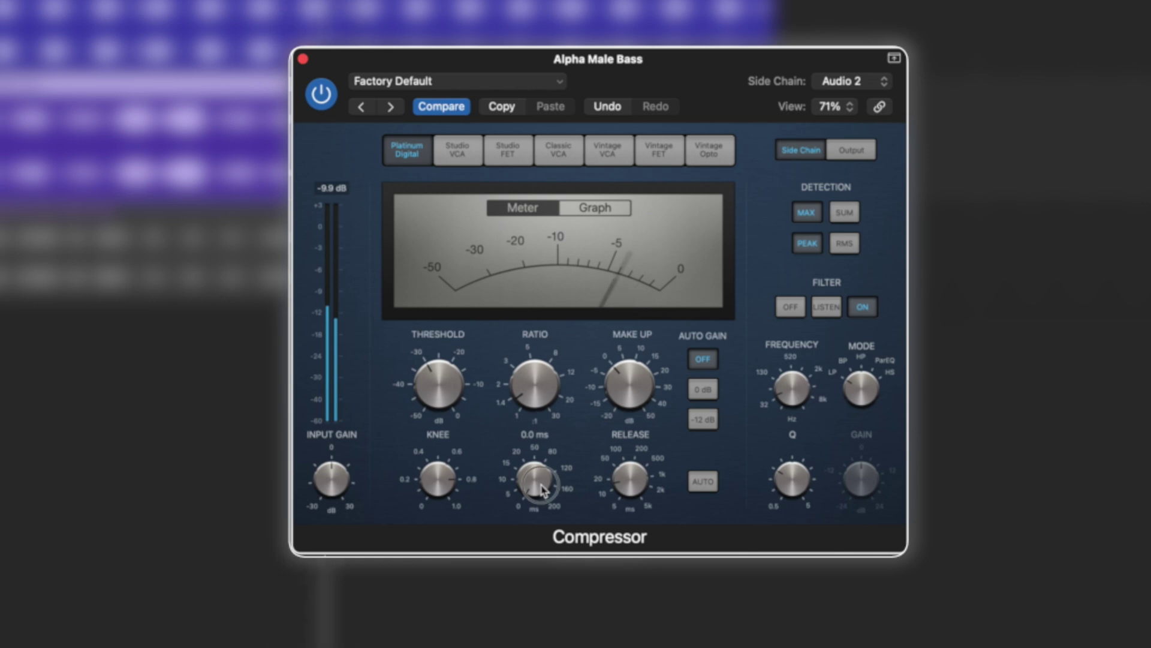
left_click_drag(537, 492, 539, 476)
key("space")
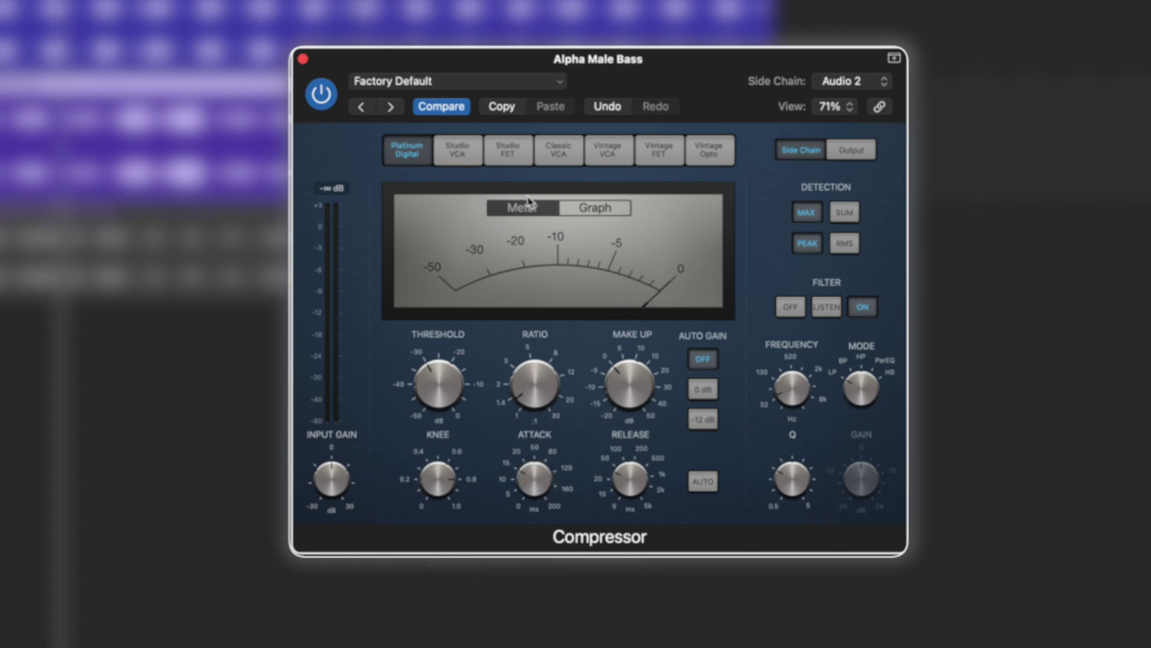
Step: Switch the bass compressor to the Studio FET model and play the loop through it
left_click(506, 157)
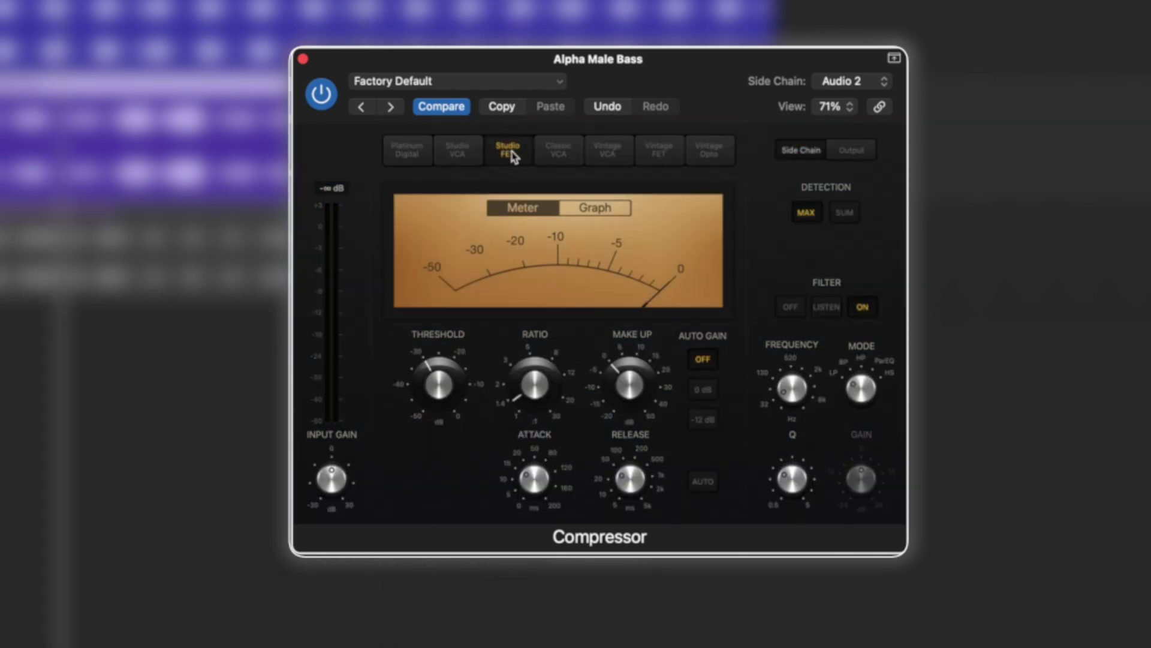
key("space")
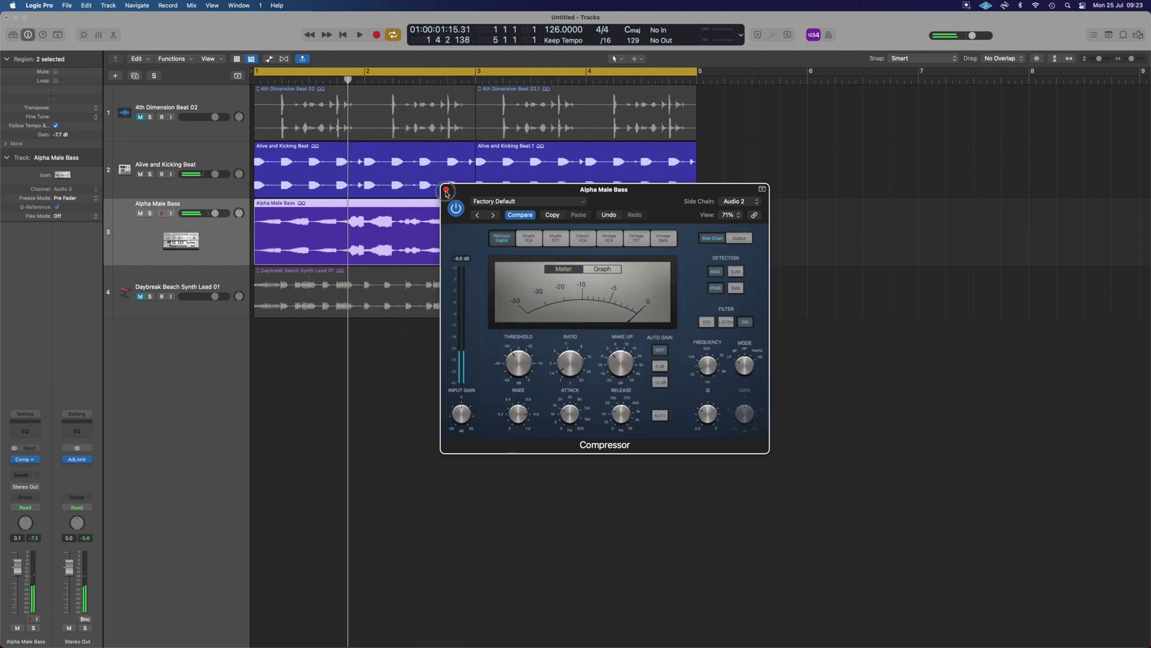
Step: Close the bass compressor, then unmute and solo 4th Dimension Beat 02 and play it
left_click(446, 191)
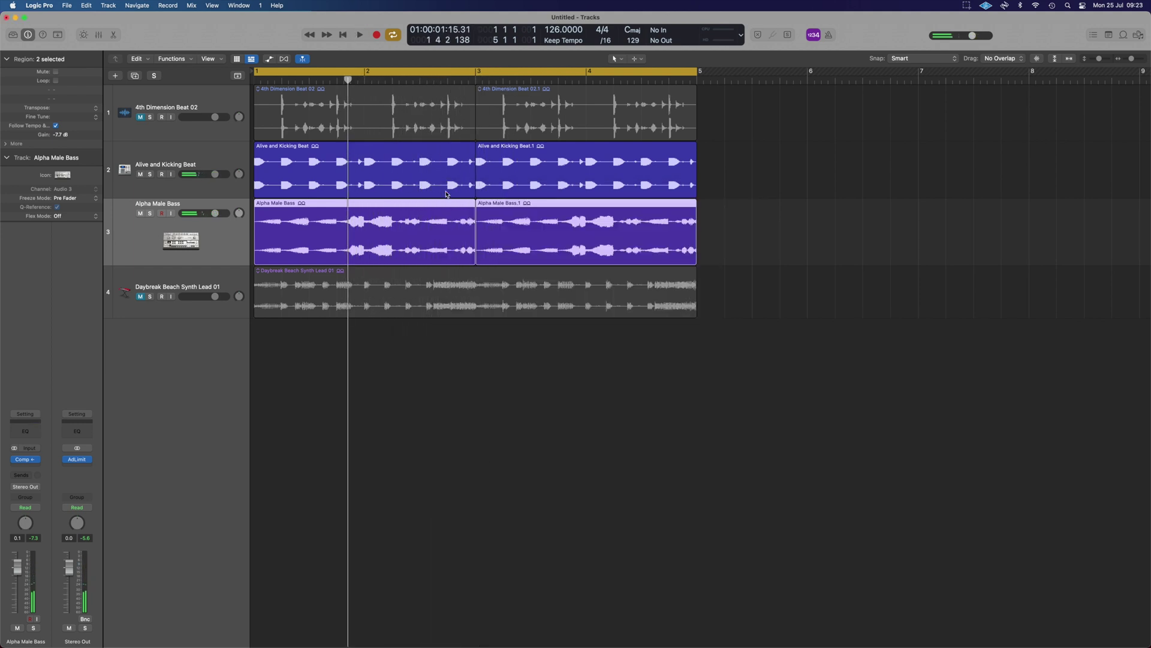
left_click(141, 116)
left_click(150, 117)
key("space")
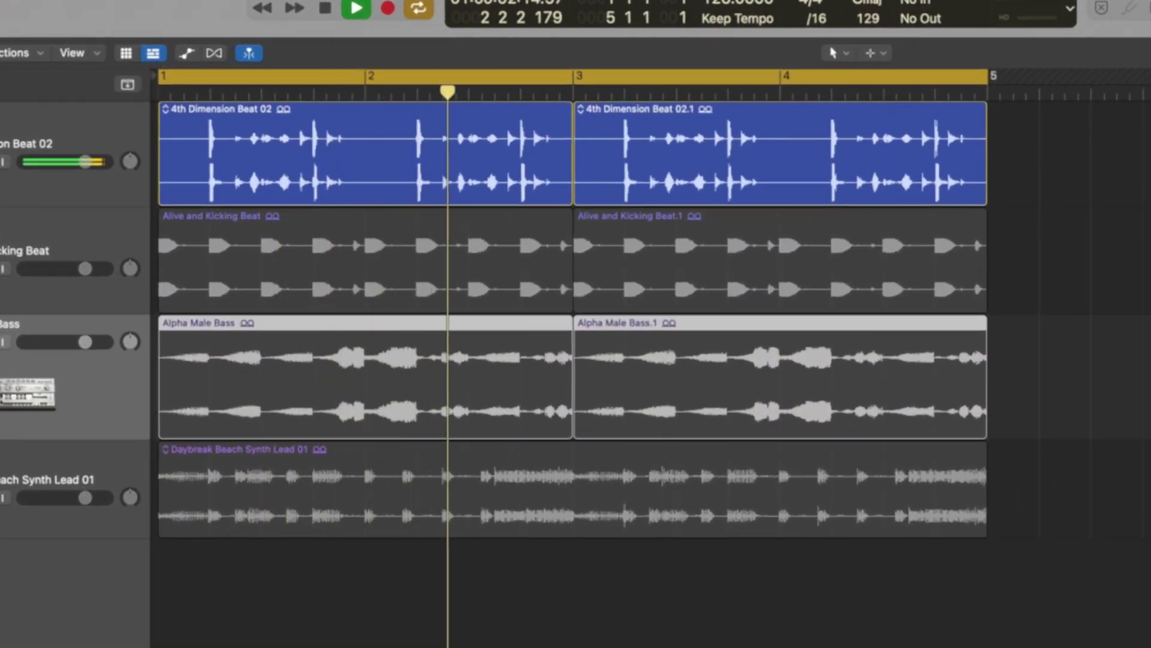
key("space")
Step: Select the Daybreak Beach Synth Lead region and play the loop with the drums
left_click(855, 460)
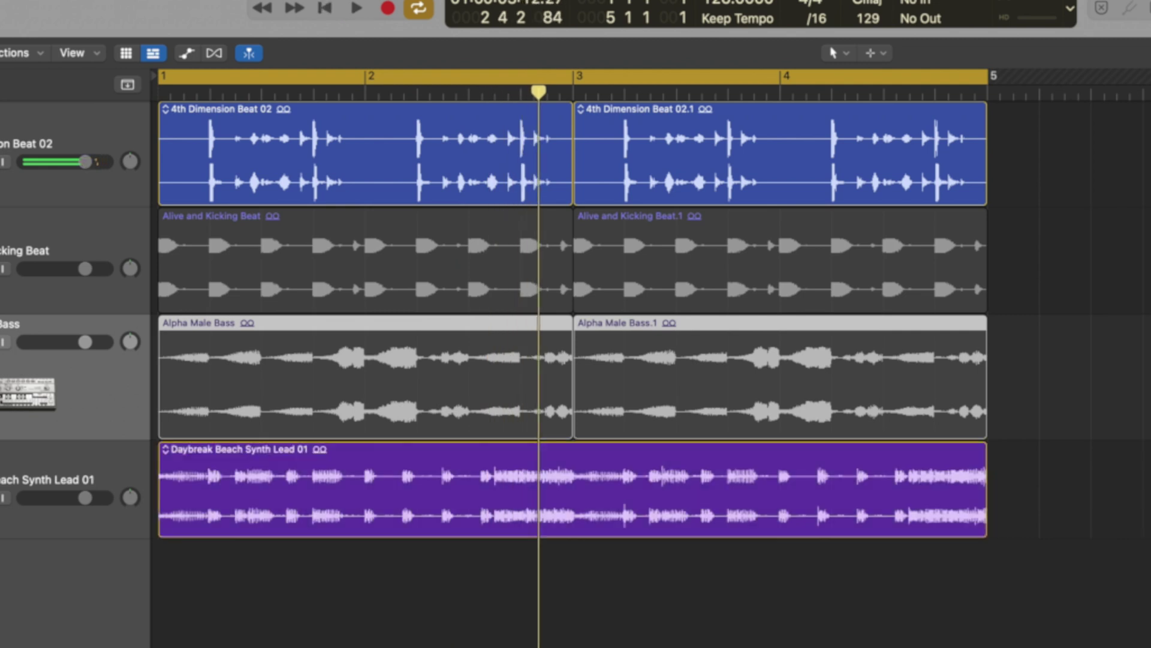
key("space")
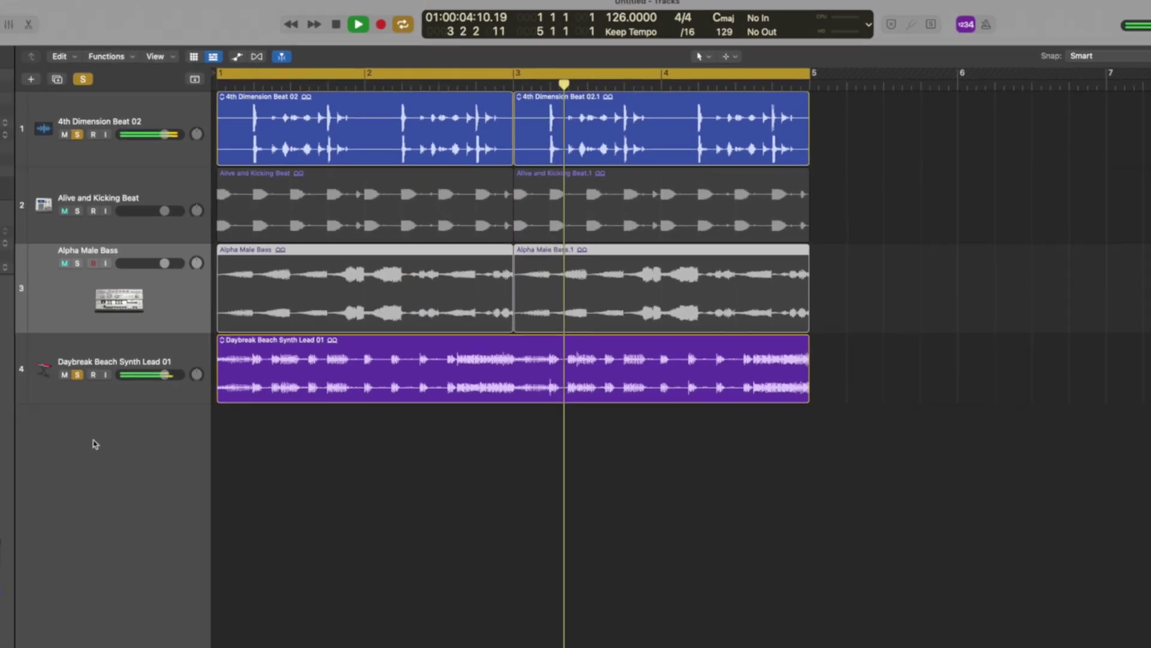
key("space")
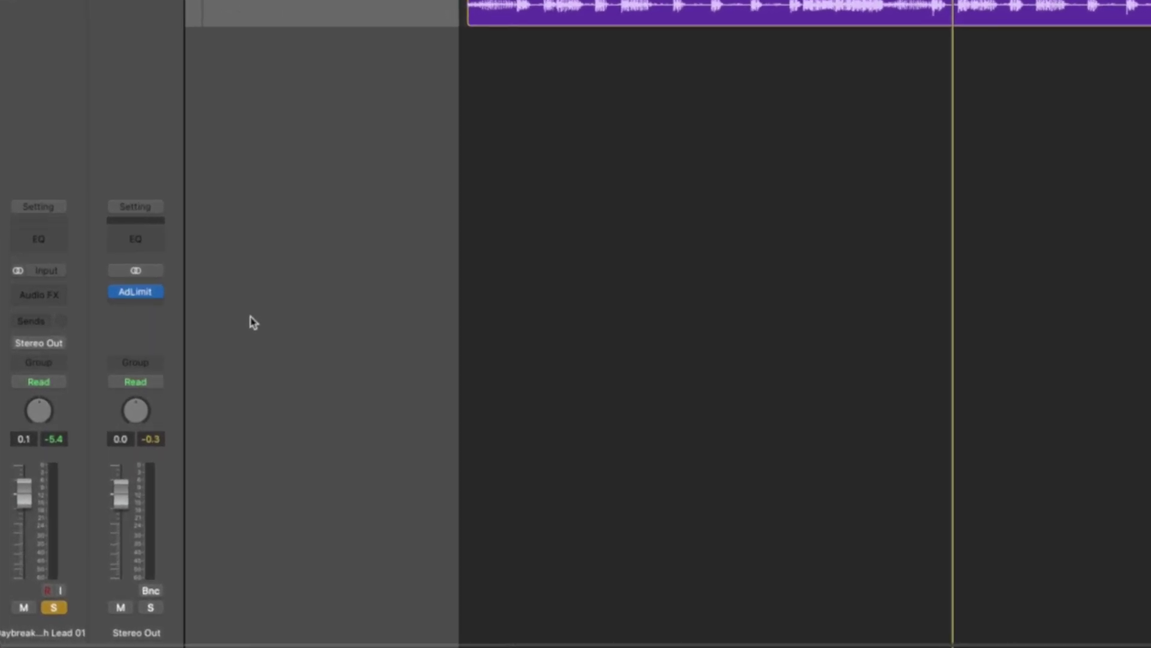
Step: Insert a stereo Noise Gate (Dynamics) on the Daybreak Beach Synth Lead
left_click(70, 294)
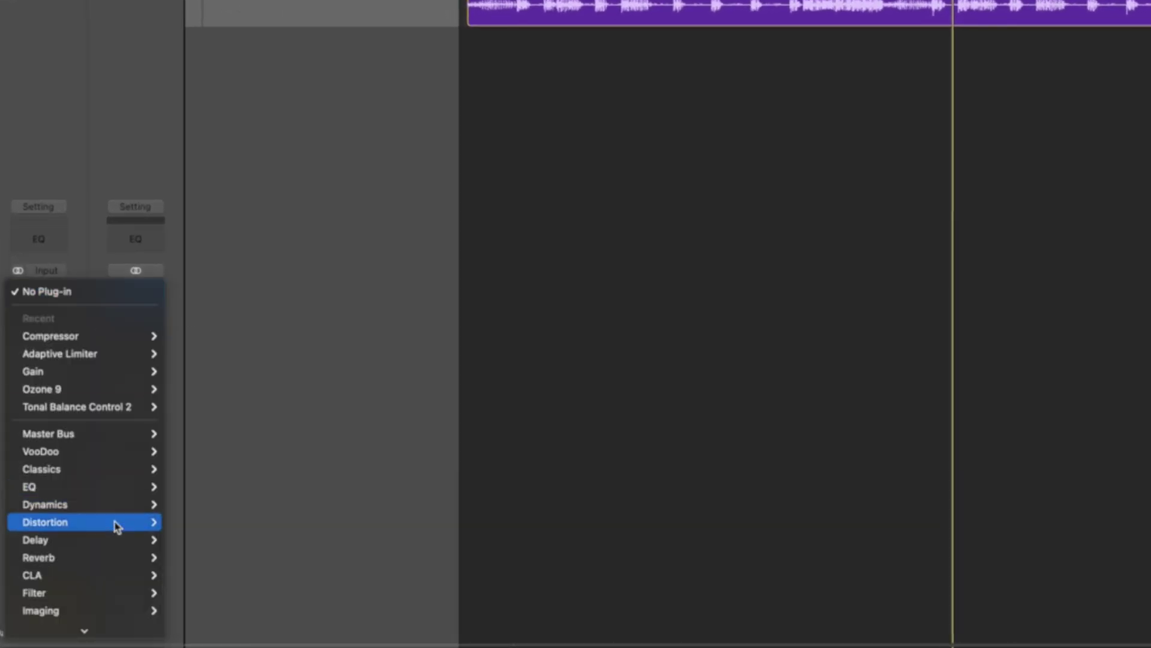
mouse_move(118, 510)
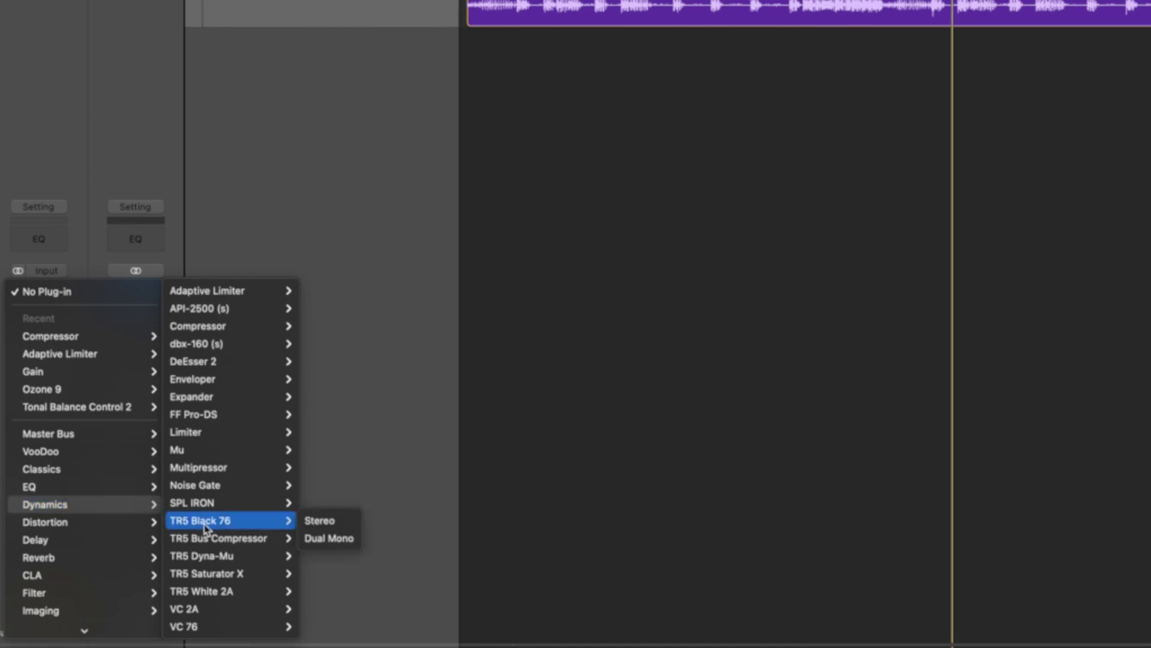
mouse_move(231, 485)
left_click(324, 486)
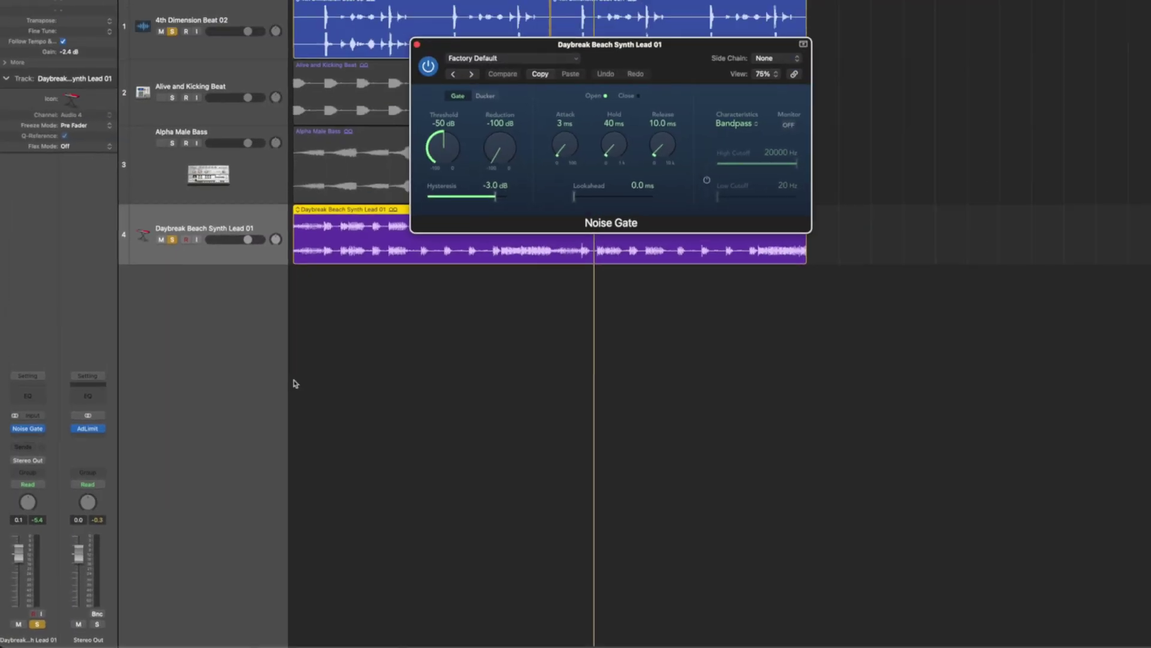
Step: Set the gate's side chain to Audio > 4th Dimension Beat 02 (Audio 1)
left_click(653, 142)
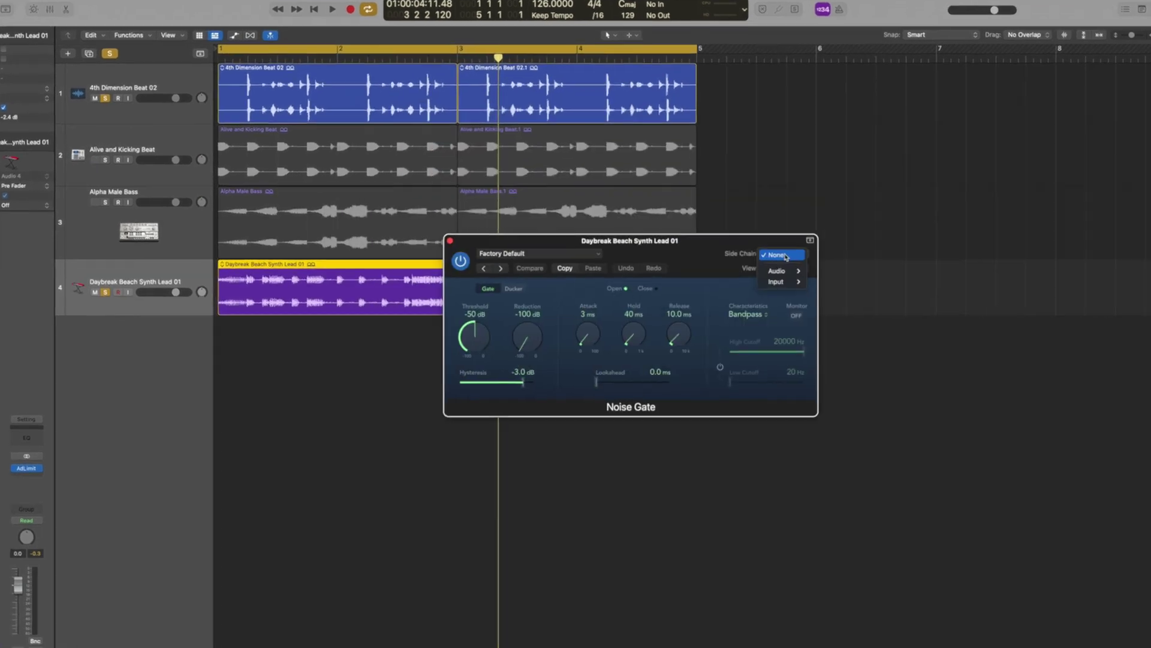
mouse_move(672, 158)
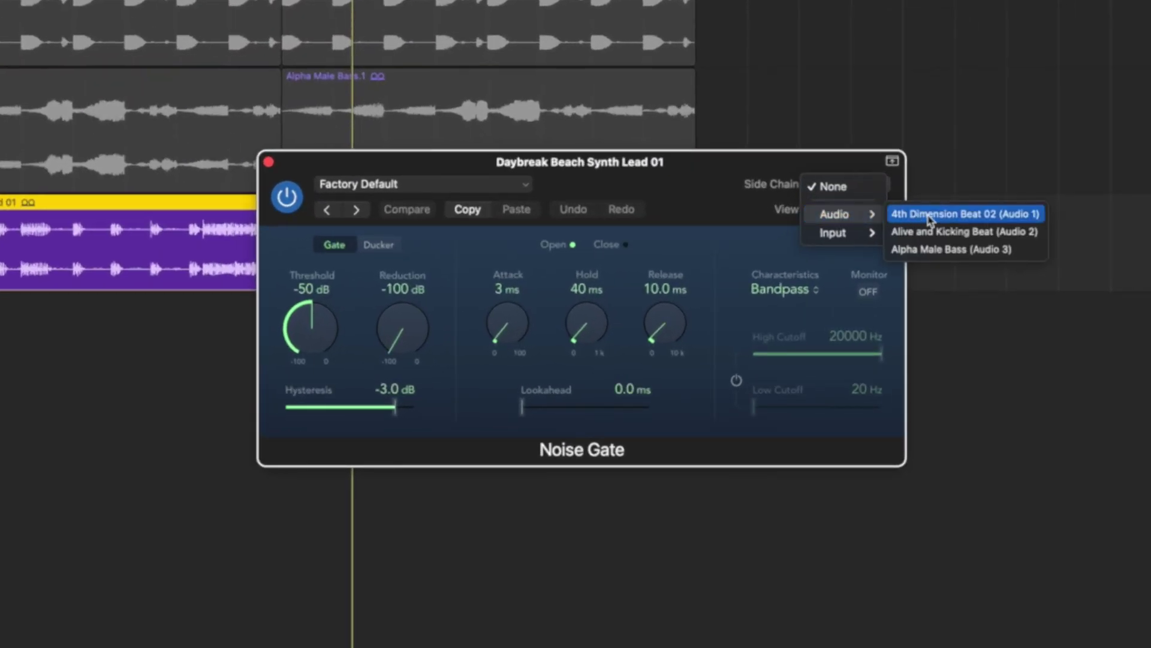
left_click(930, 214)
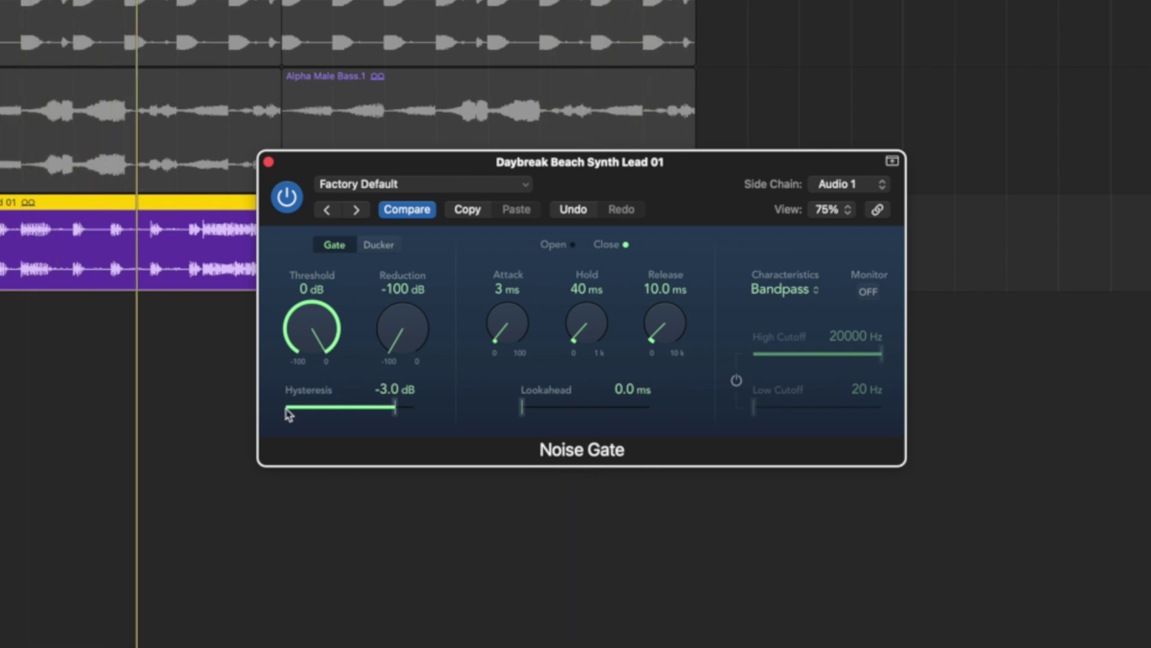
Step: Lower the synth lead Noise Gate threshold from 0 dB down to -18 dB
left_click_drag(312, 332, 313, 359)
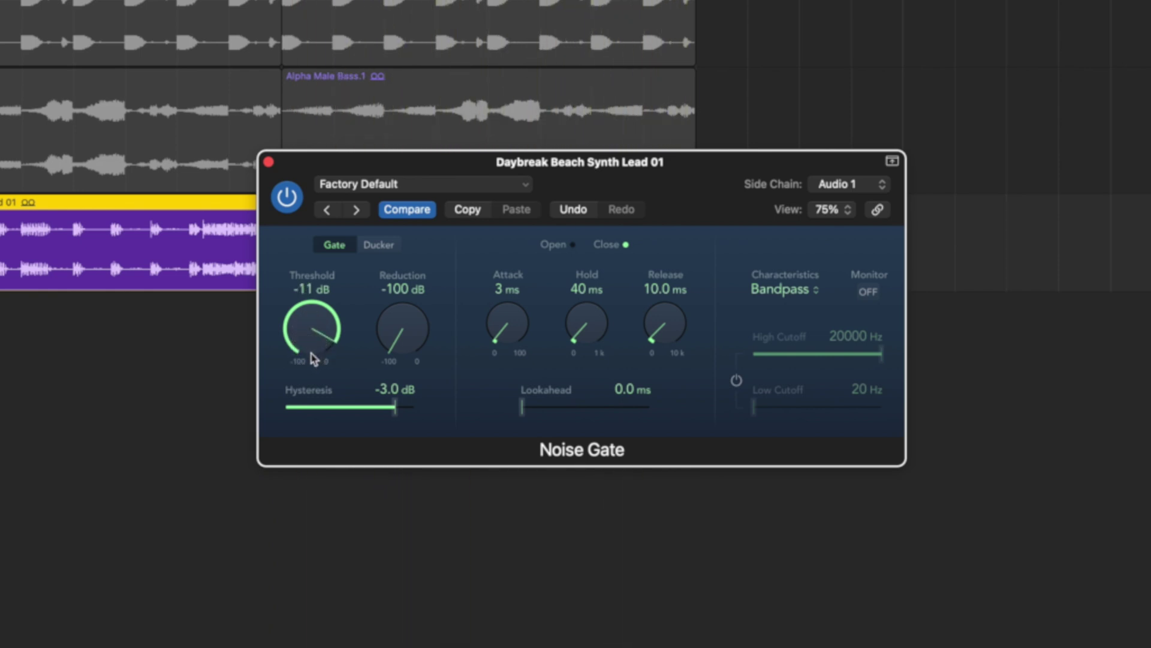
left_click_drag(313, 360, 310, 382)
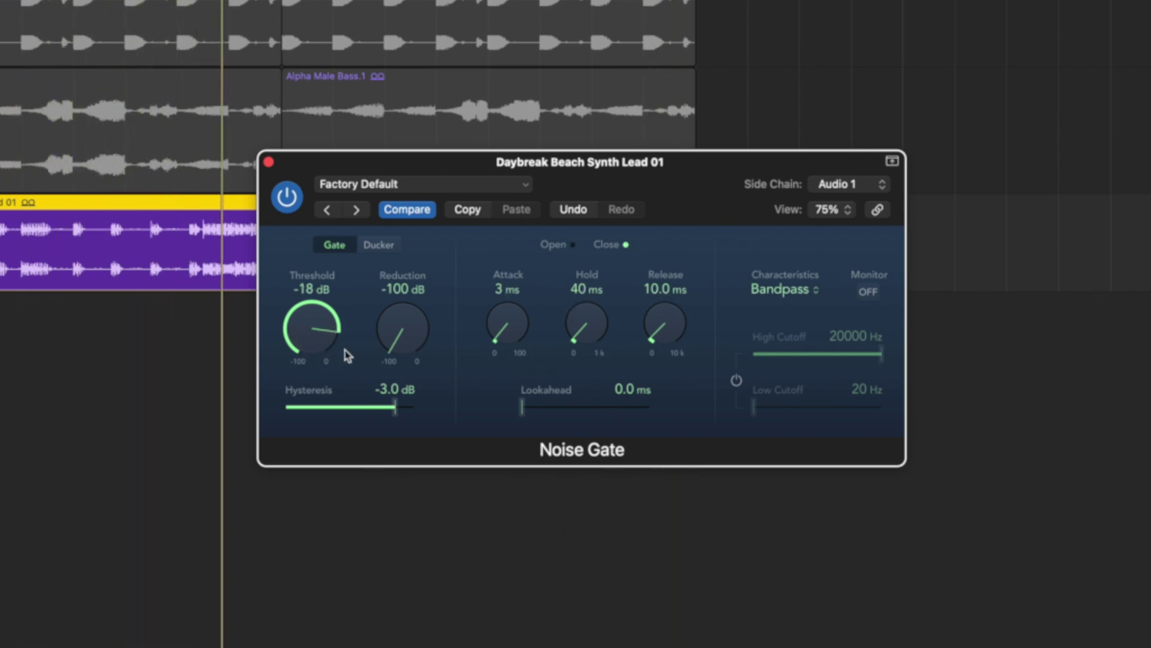
Step: Dial the Noise Gate to 0 ms attack, 90 ms hold, 30.1 ms release, -14 dB threshold
left_click_drag(508, 325, 514, 334)
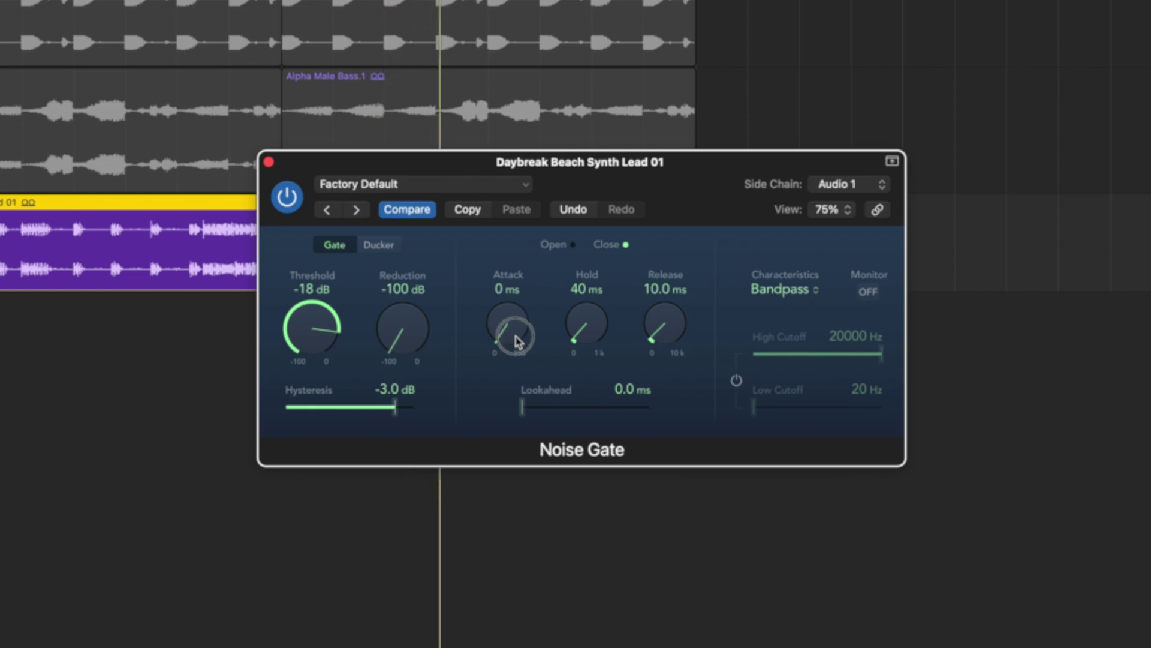
left_click_drag(678, 339, 672, 295)
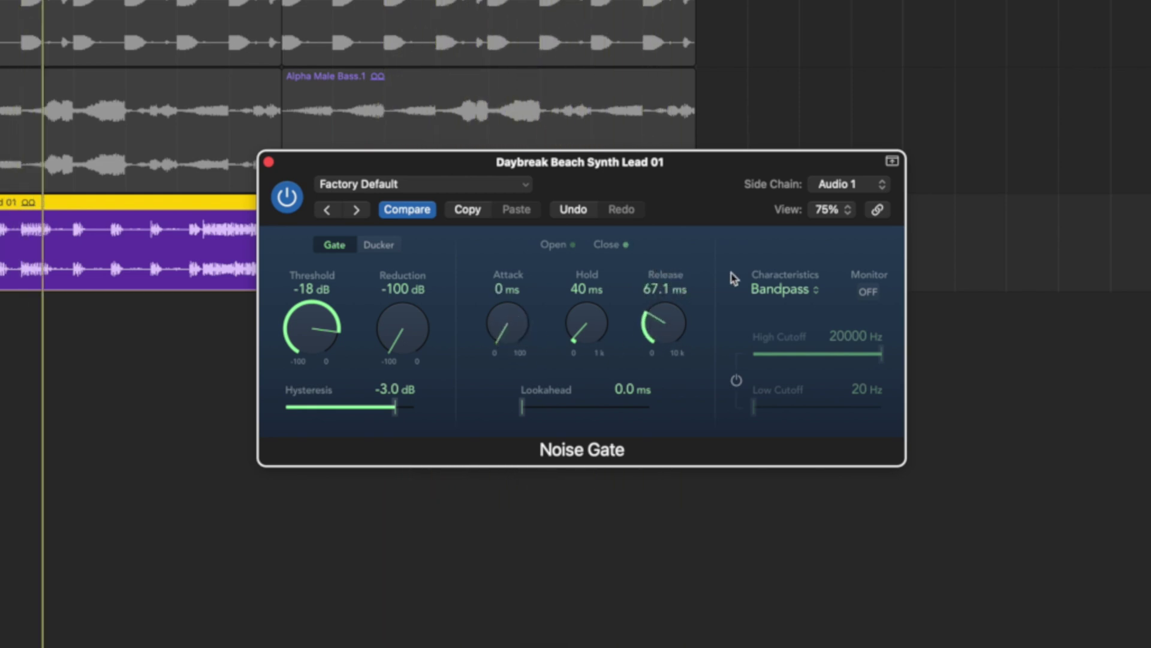
left_click_drag(587, 329, 586, 291)
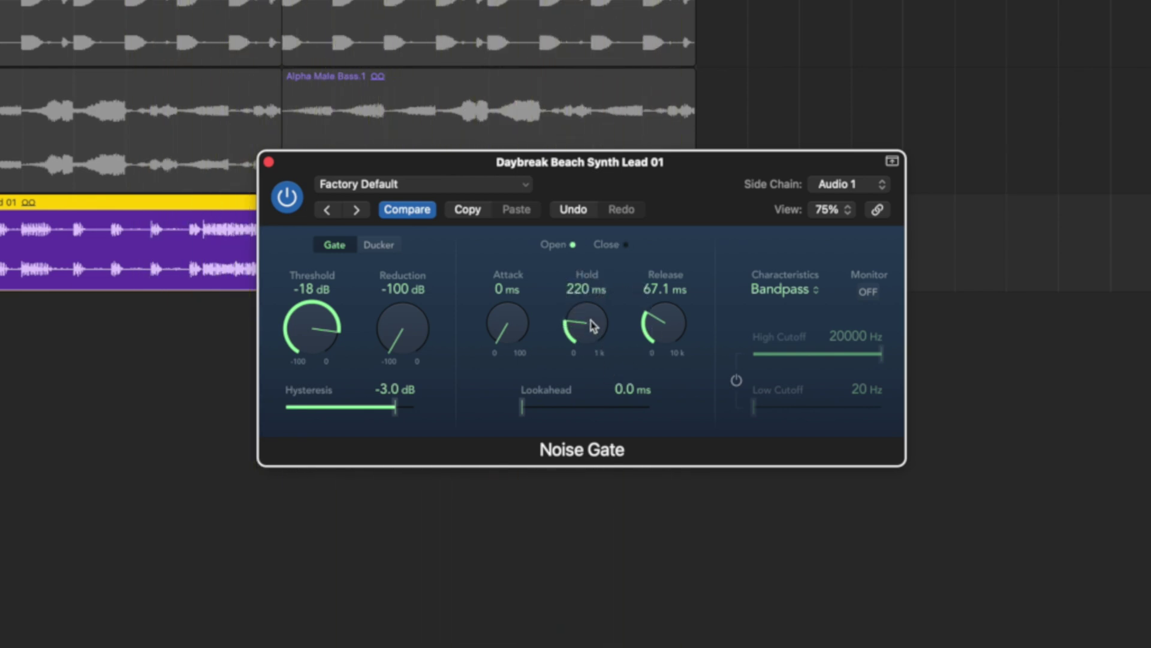
left_click_drag(590, 347, 588, 355)
left_click_drag(663, 323, 667, 358)
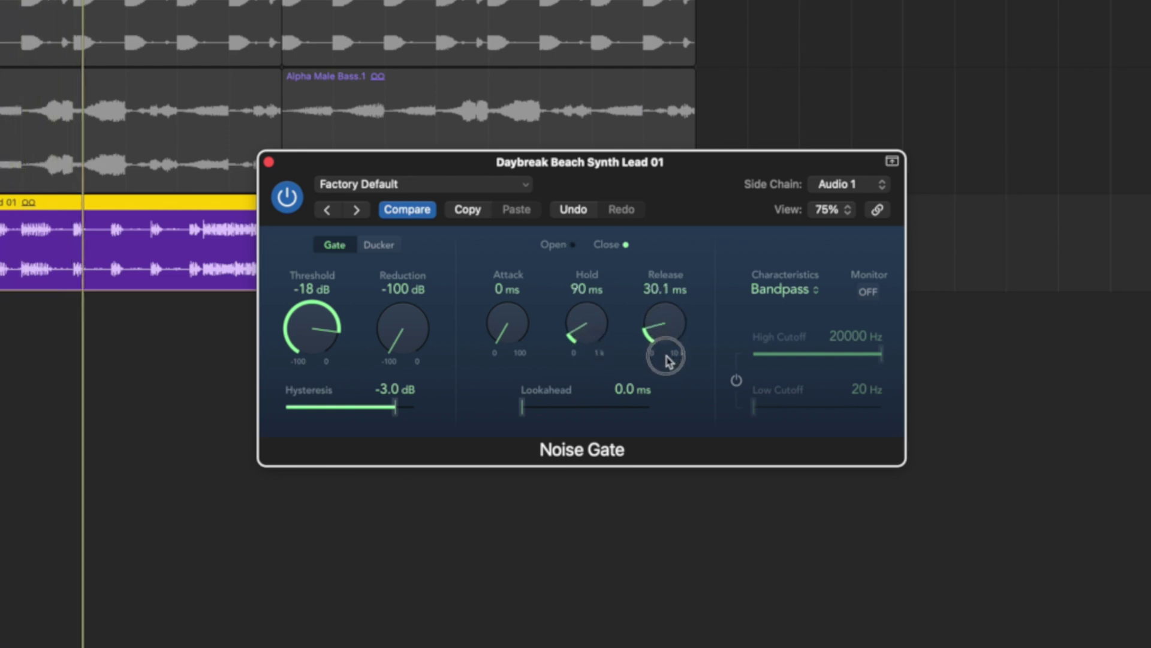
left_click_drag(314, 334, 318, 332)
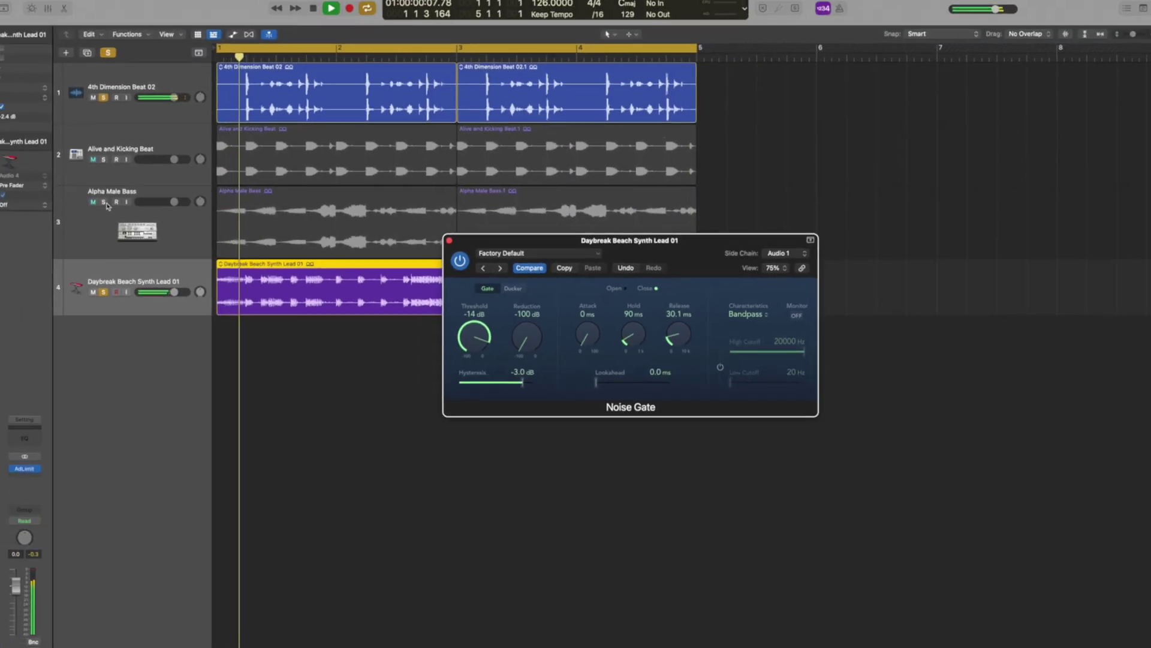
Step: Also solo Alpha Male Bass, then clear every solo with the shortcut
left_click(150, 214)
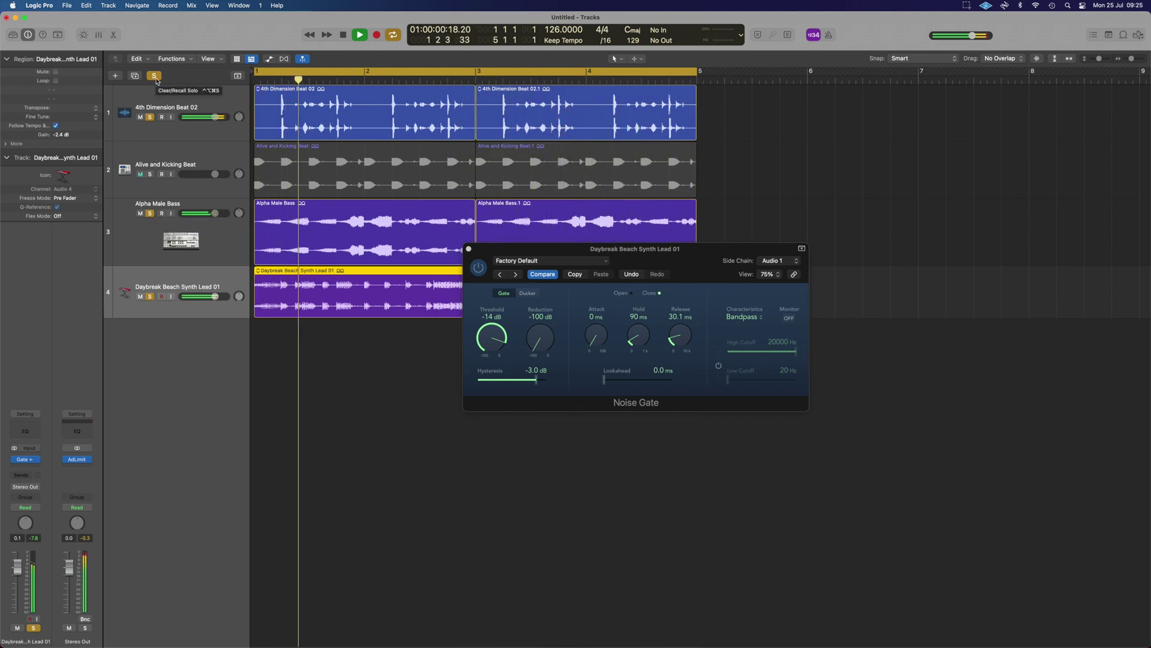
key("ctrl+s")
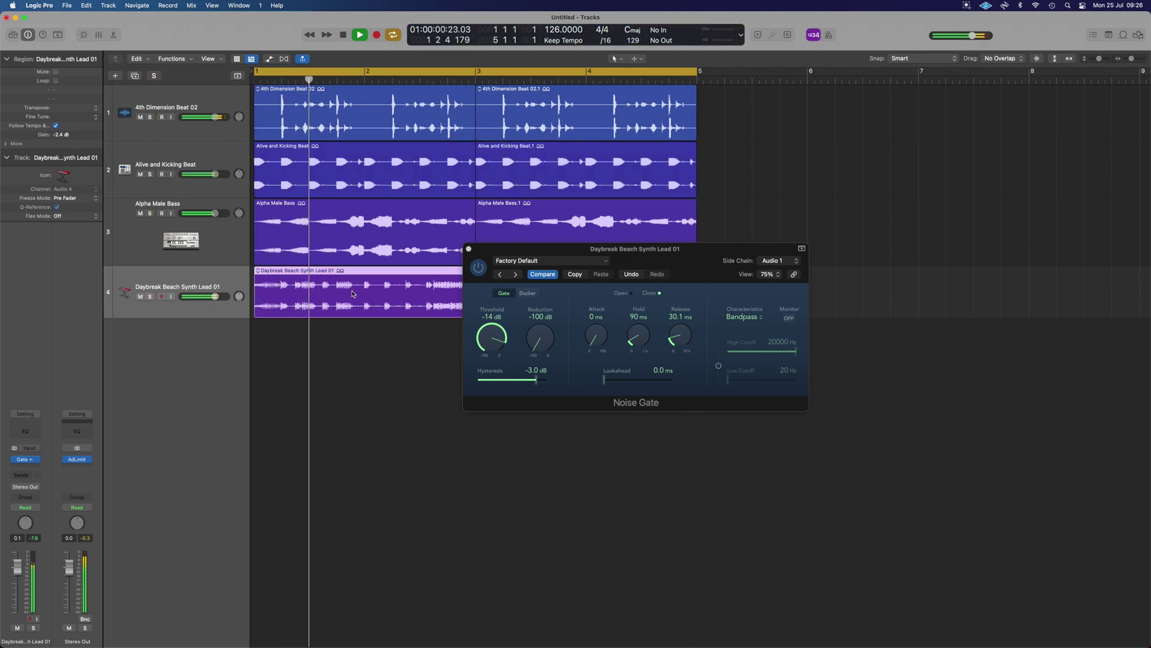